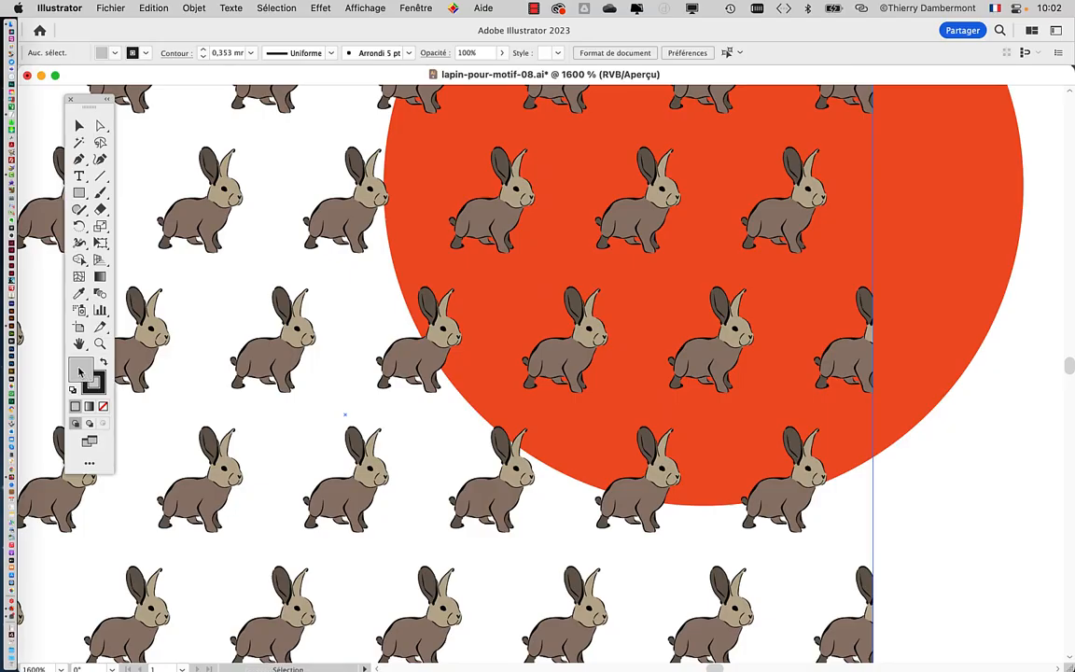
- Set the fill colour to blue 15B9E5 in the Color Picker after trying a purple shade
double_click(81, 371)
drag(606, 125, 373, 146)
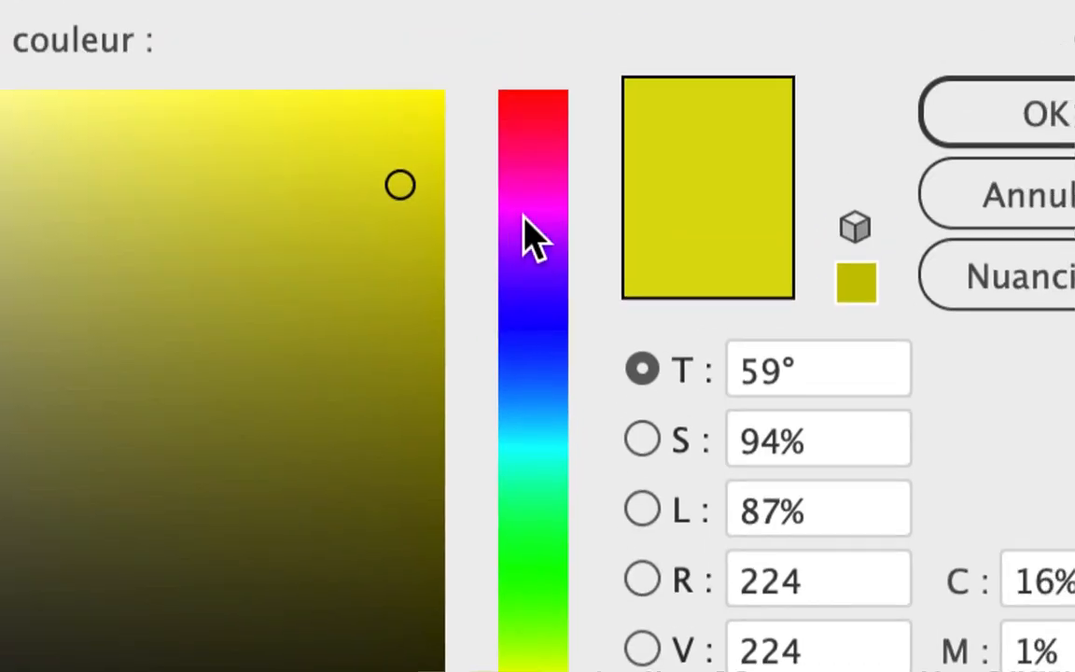
click(521, 216)
click(454, 138)
click(425, 375)
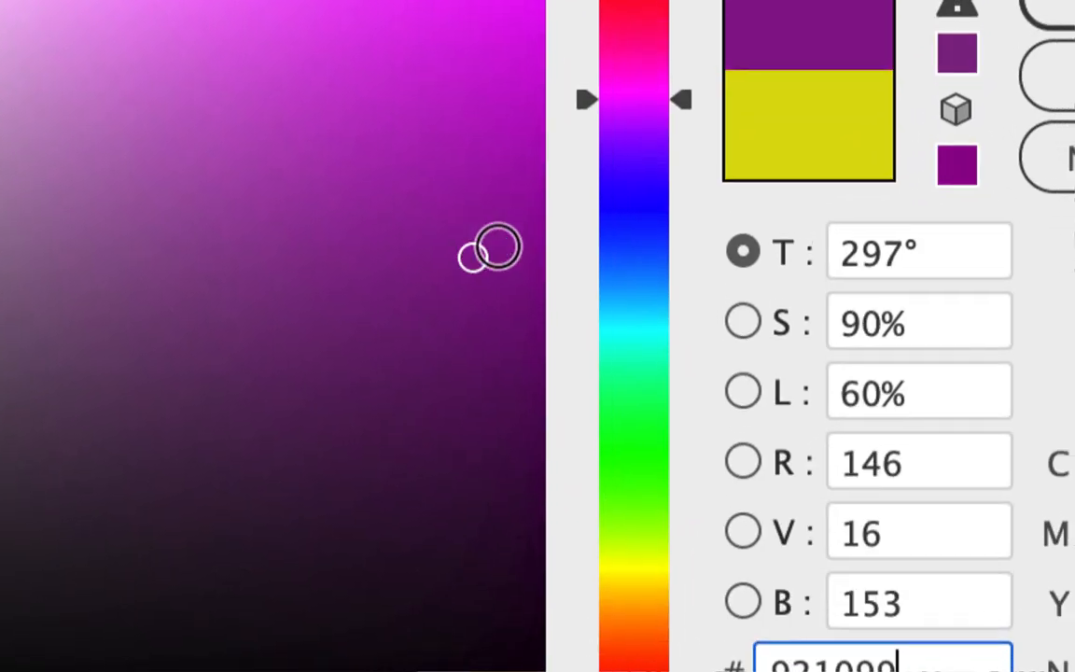
click(522, 271)
click(385, 16)
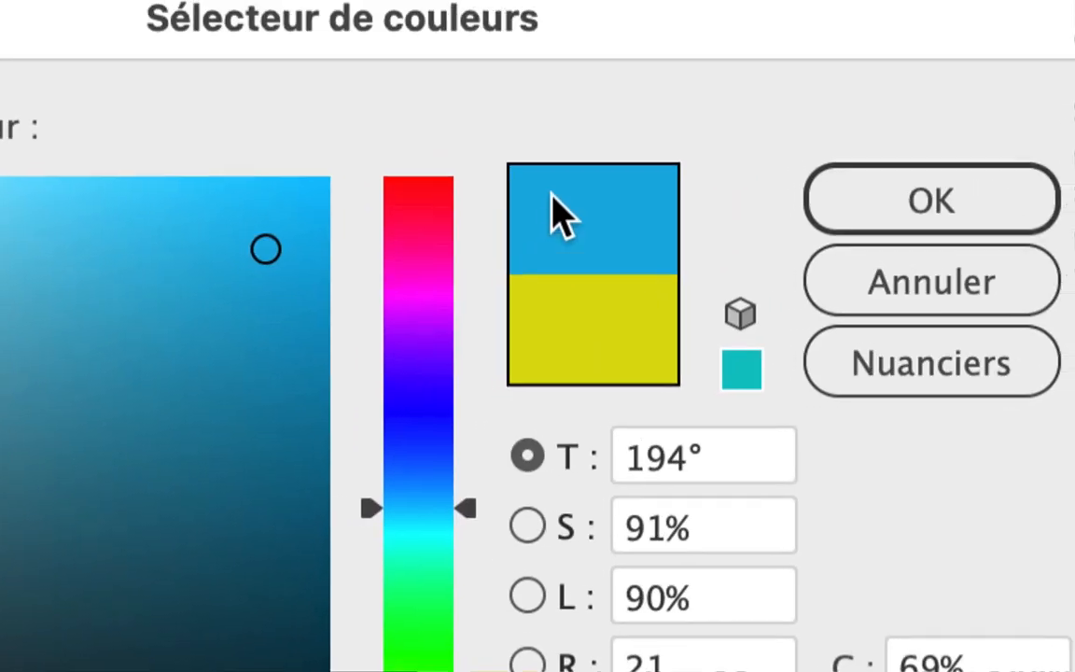
click(925, 202)
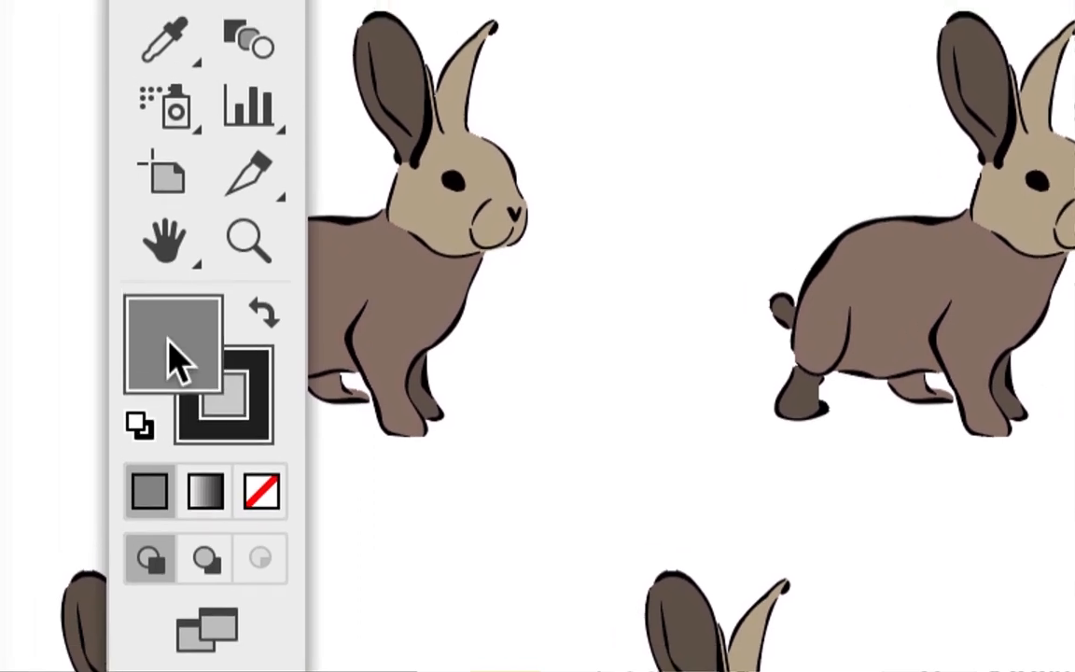
- Set the fill colour to yellow DEE217 in the Color Picker
double_click(186, 359)
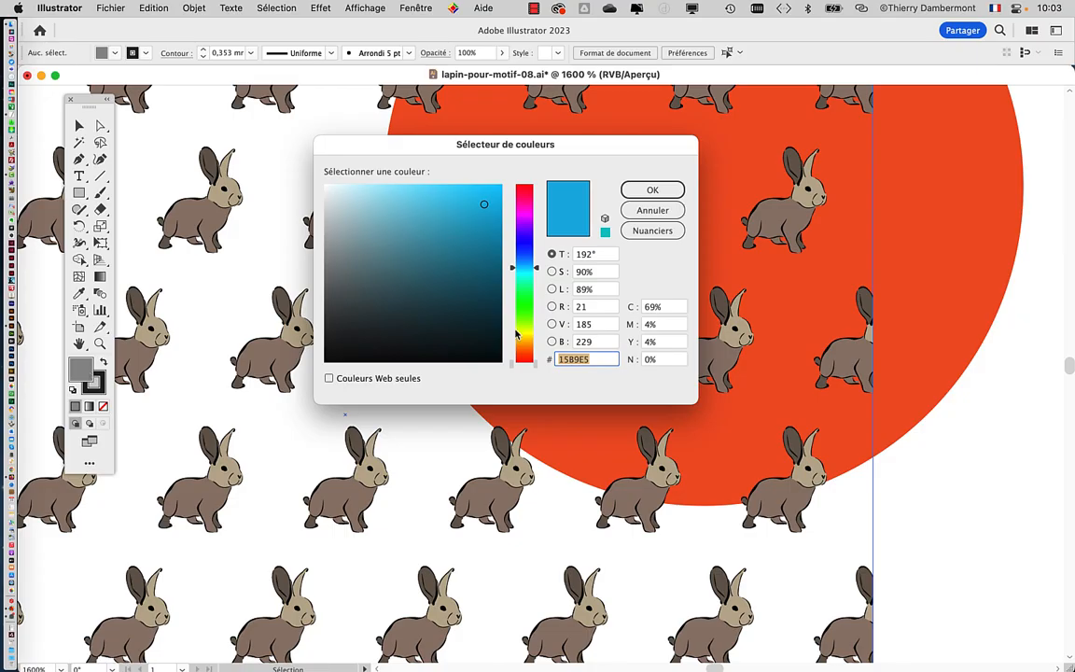
click(519, 332)
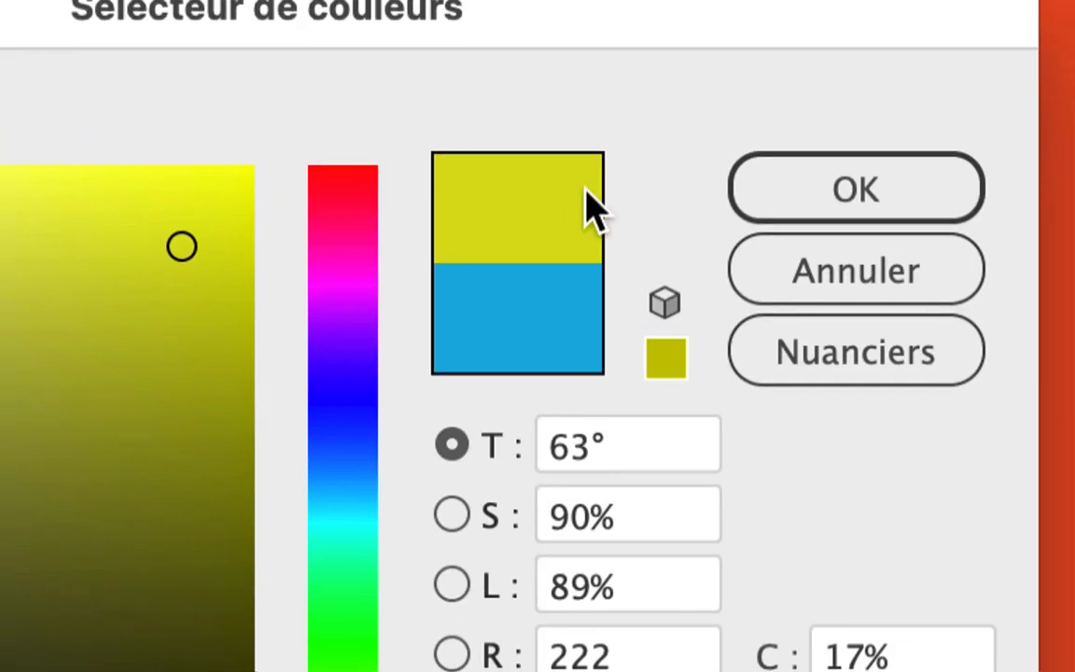
click(776, 176)
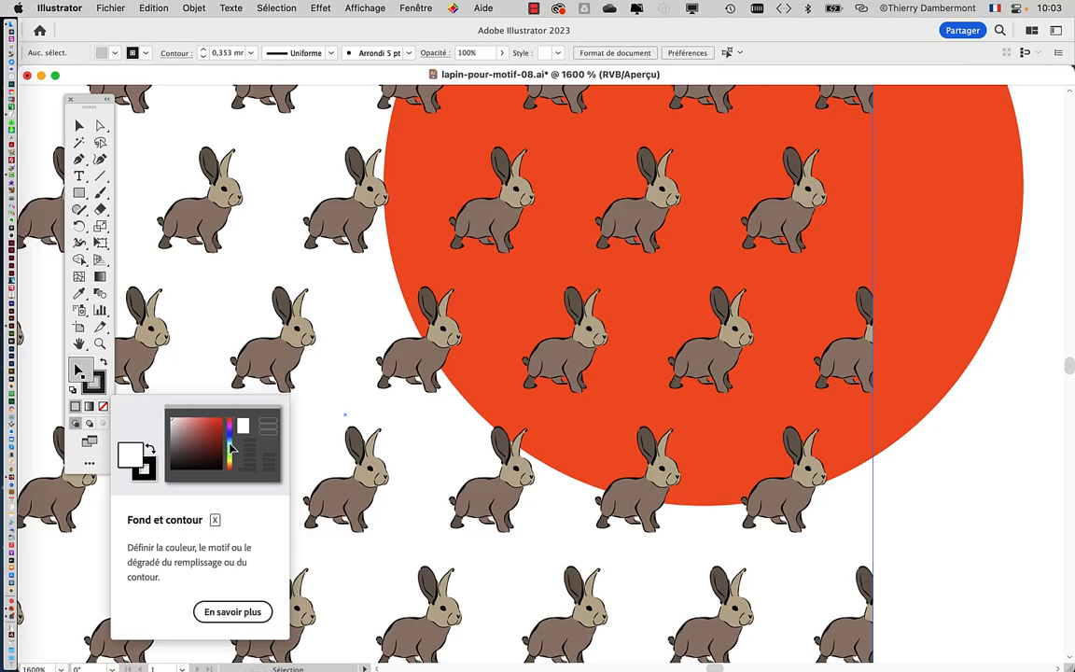
- Switch the Color (Couleur) panel from greyscale to RGB (RVB) mode and close the panel
click(433, 10)
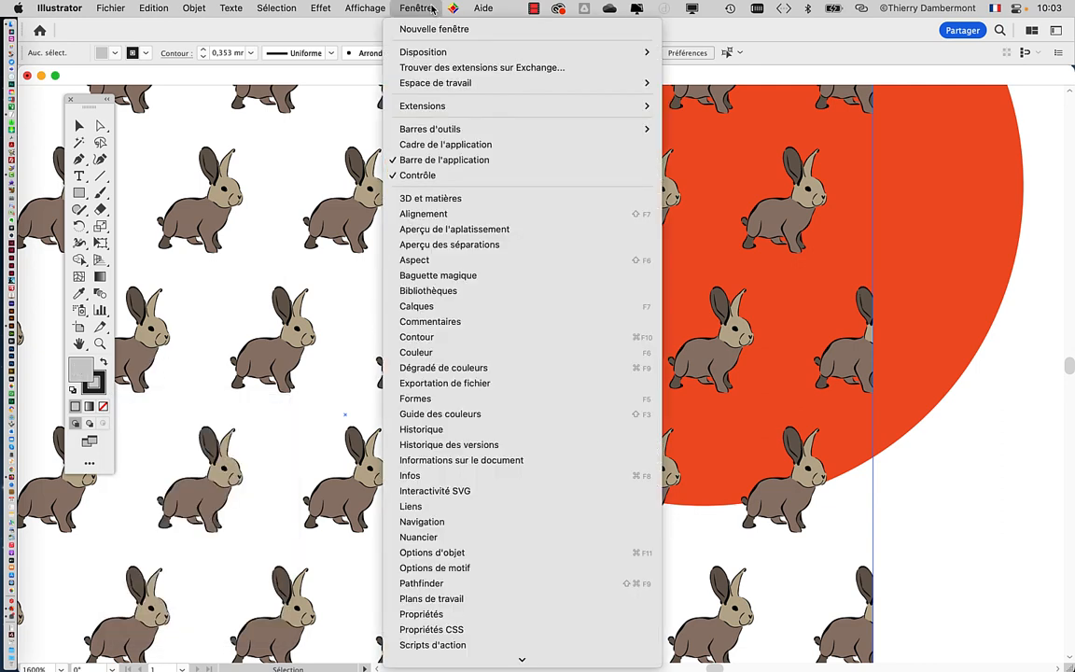
click(434, 351)
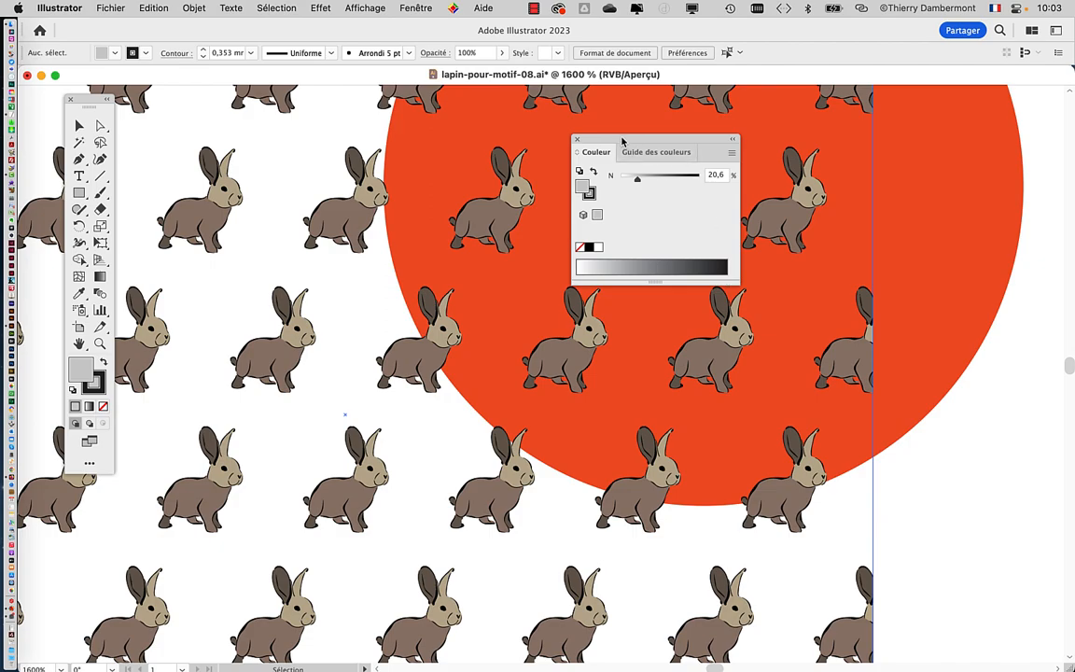
drag(621, 141, 545, 146)
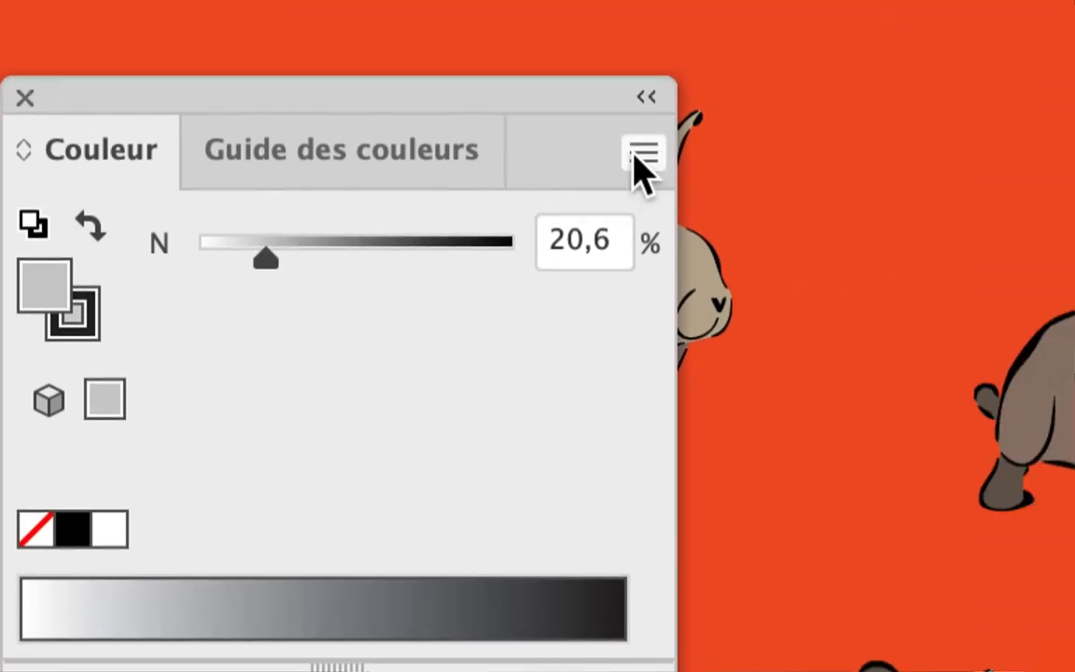
click(640, 157)
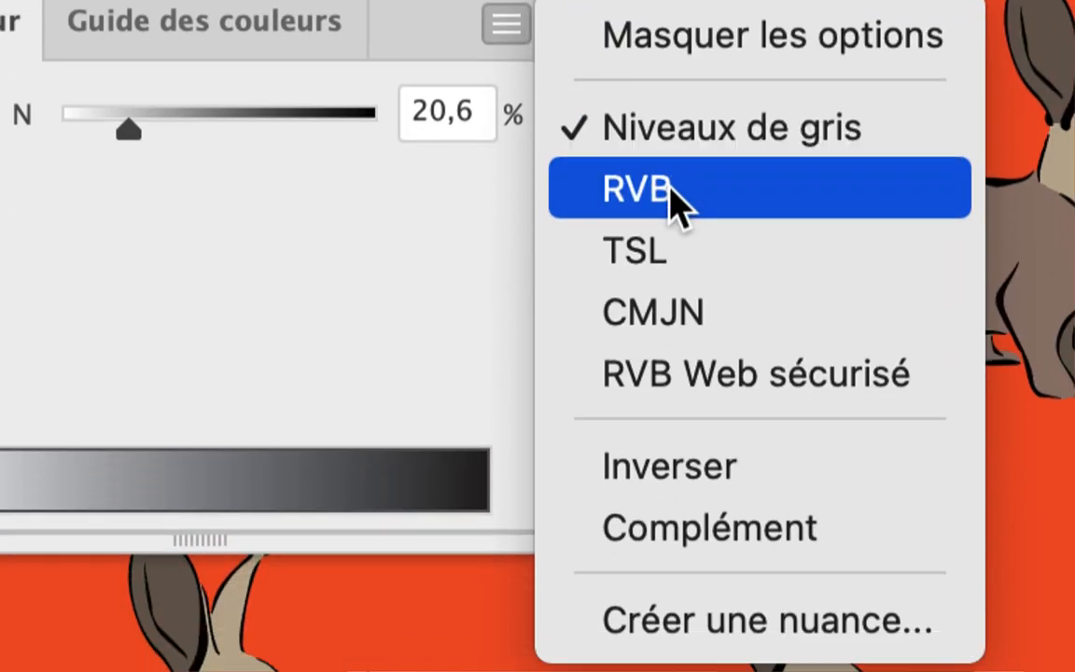
click(672, 191)
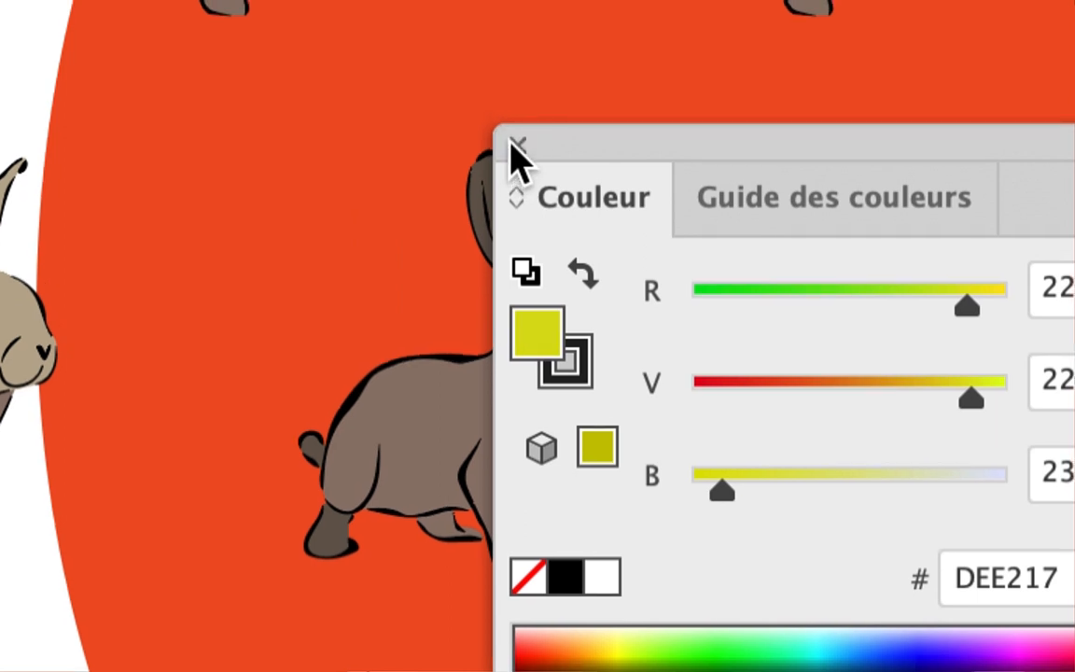
click(516, 144)
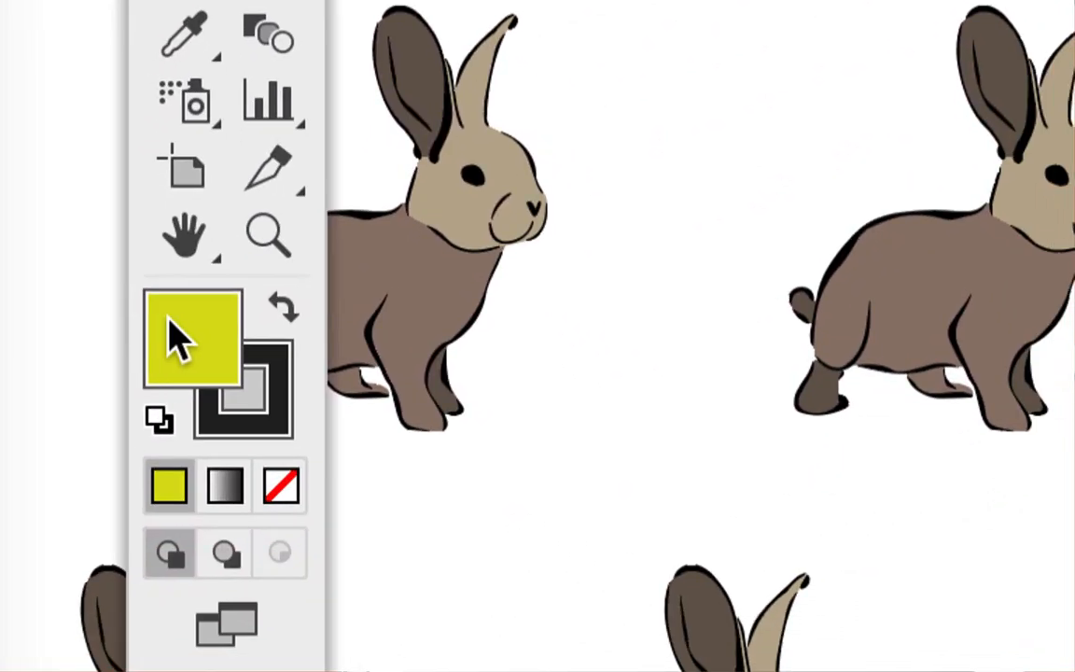
- Set the fill colour to cyan 1FEAEA in the Color Picker
double_click(177, 335)
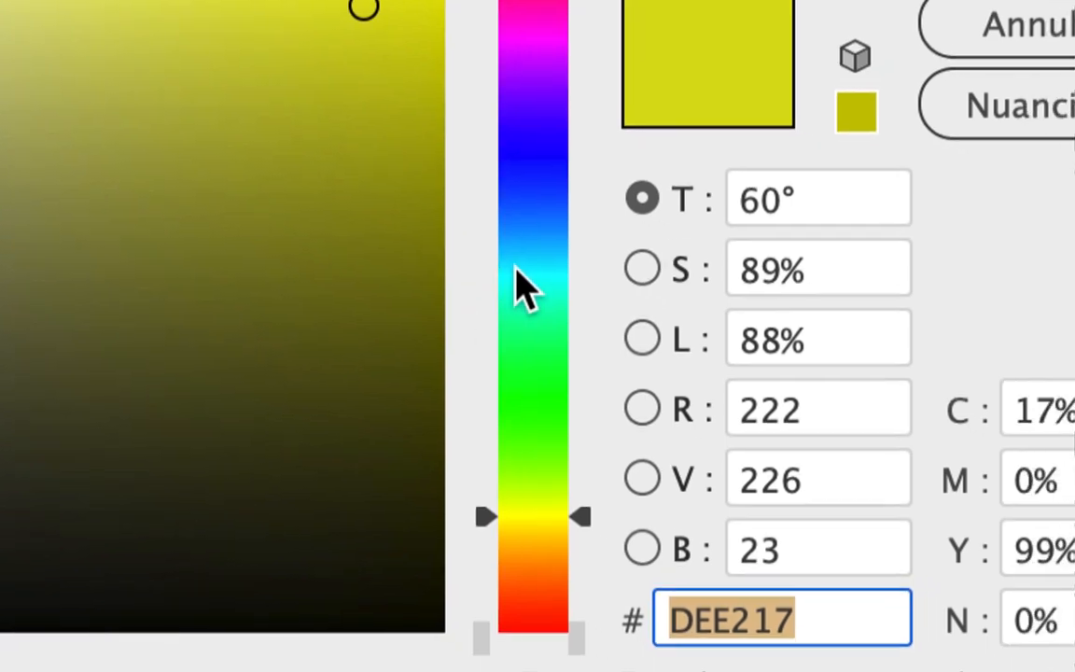
click(522, 273)
click(485, 217)
click(1068, 196)
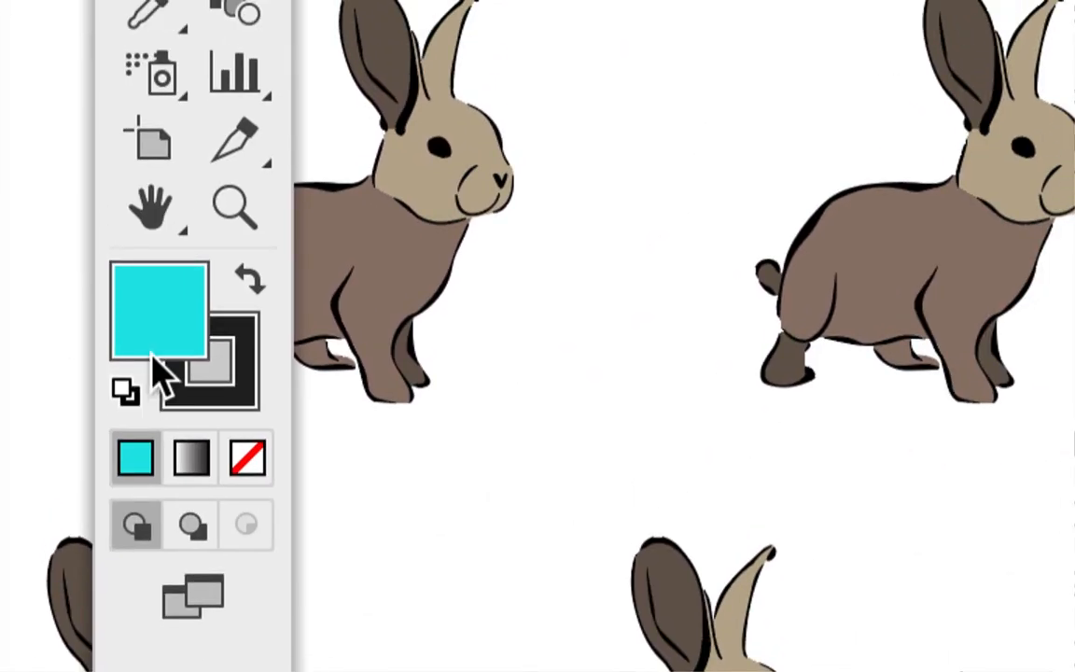
double_click(154, 357)
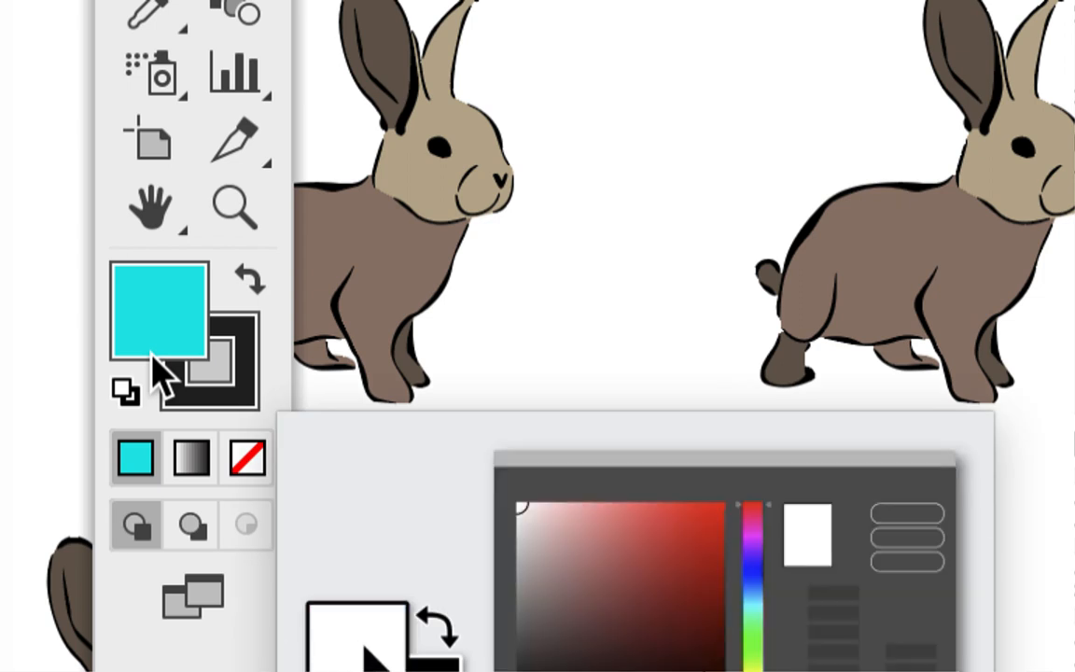
click(754, 611)
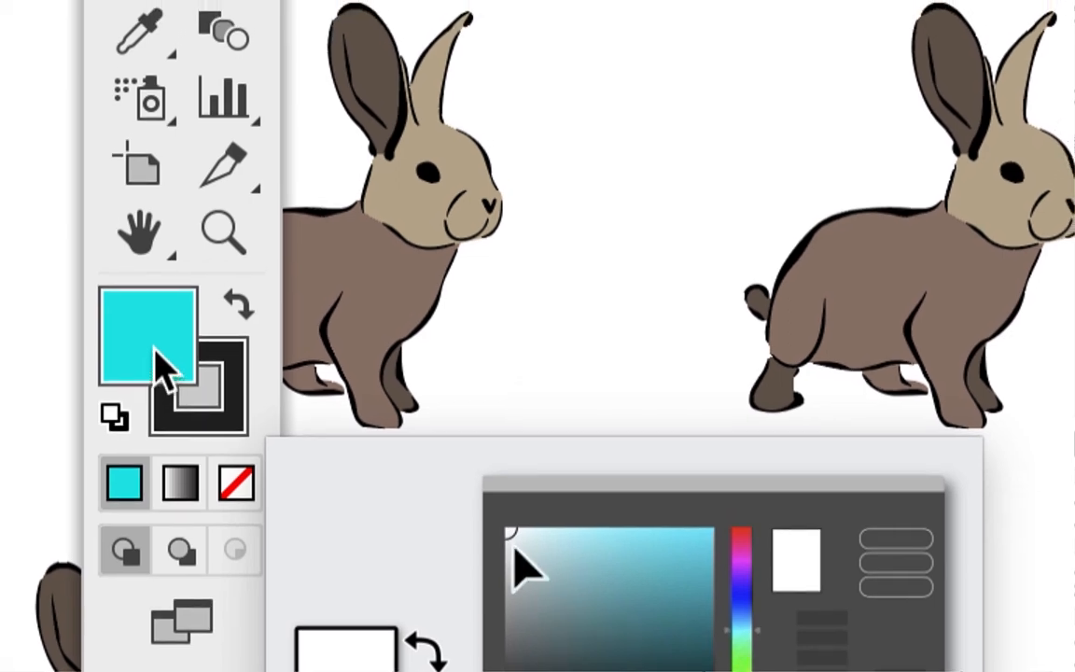
click(613, 556)
drag(609, 593, 696, 586)
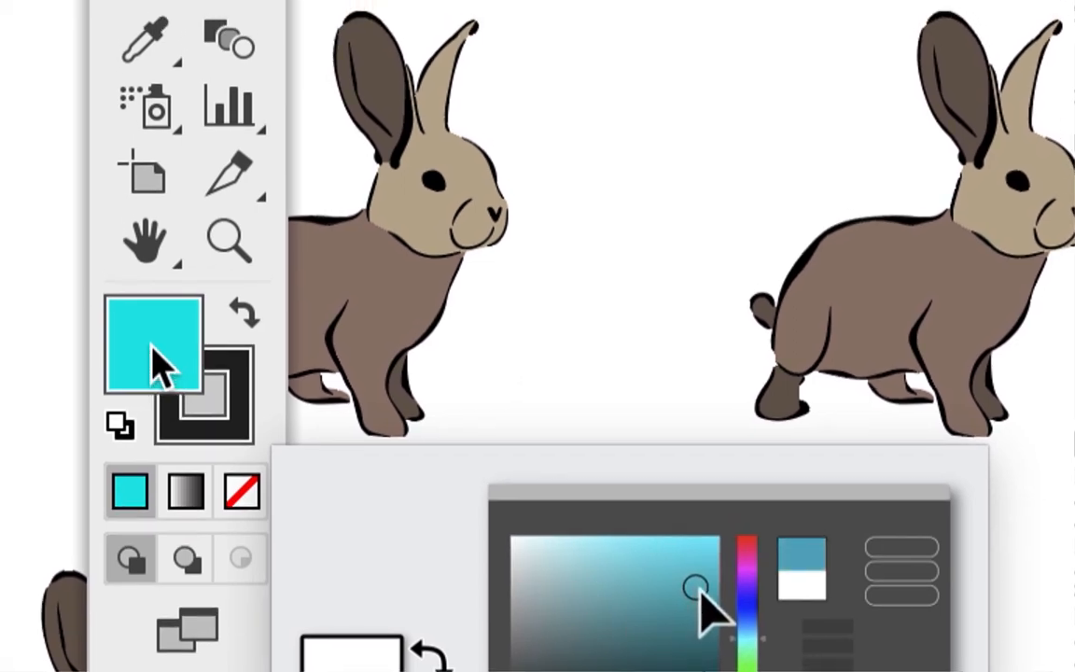
click(907, 550)
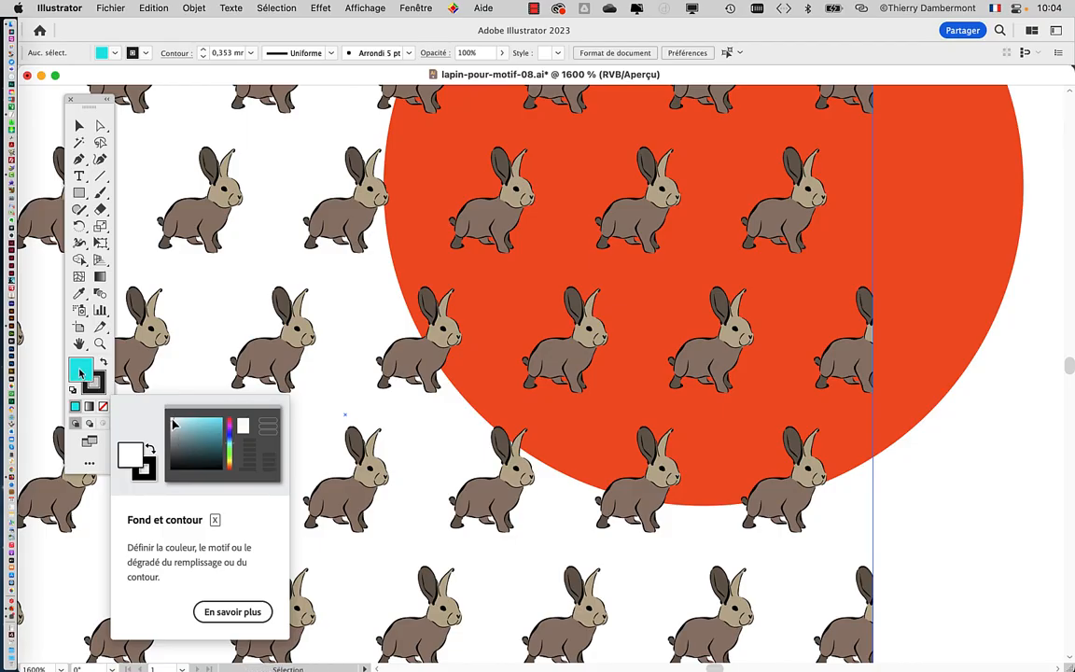
- Set the fill colour to bright yellow FFF648 in the Color Picker
double_click(81, 372)
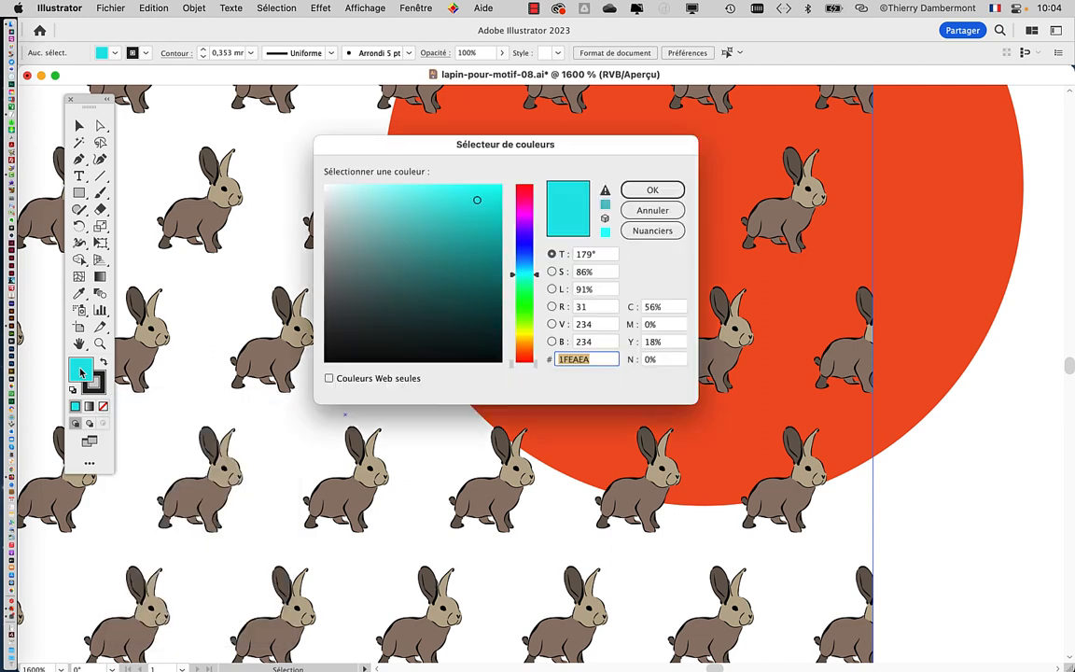
click(524, 335)
click(452, 185)
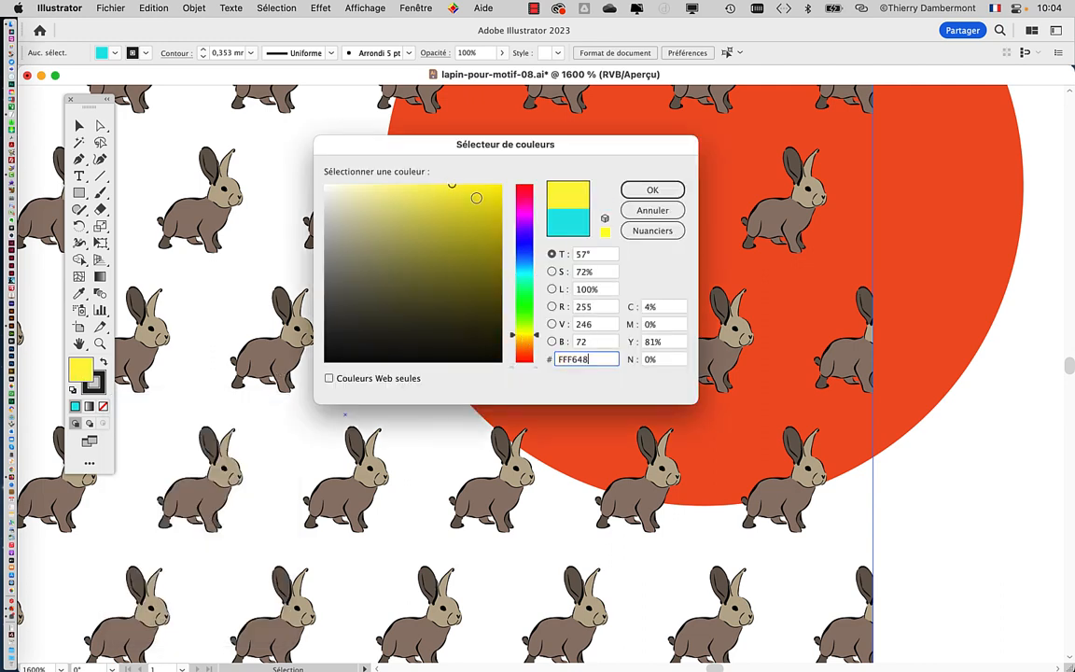
click(653, 189)
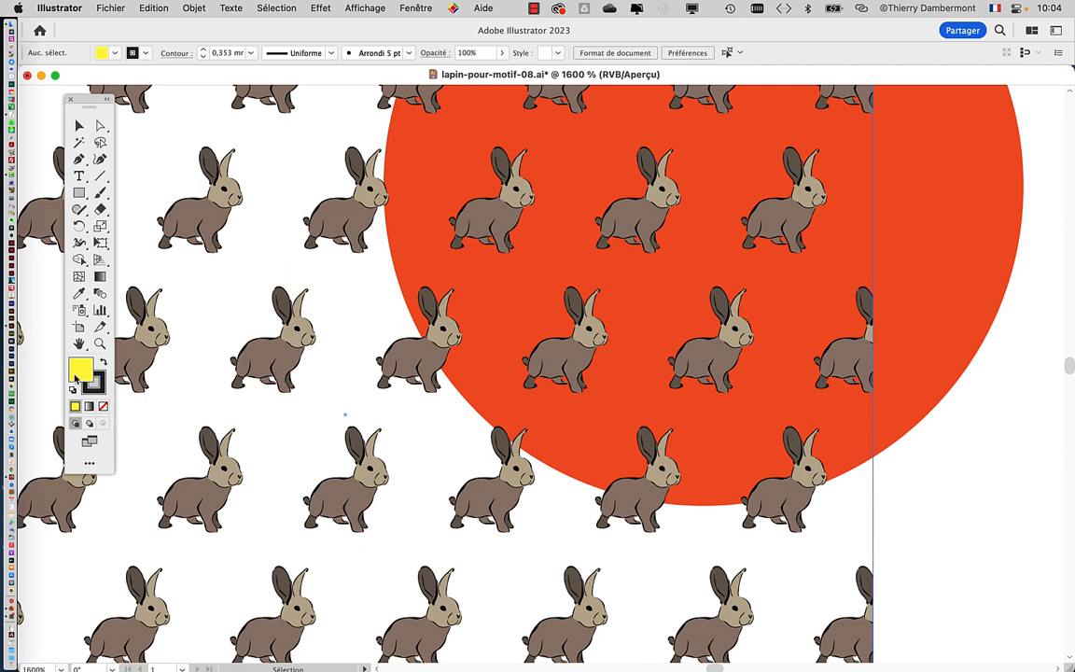
- Open the Swatches (Nuancier) panel and place it over the orange circle
click(415, 8)
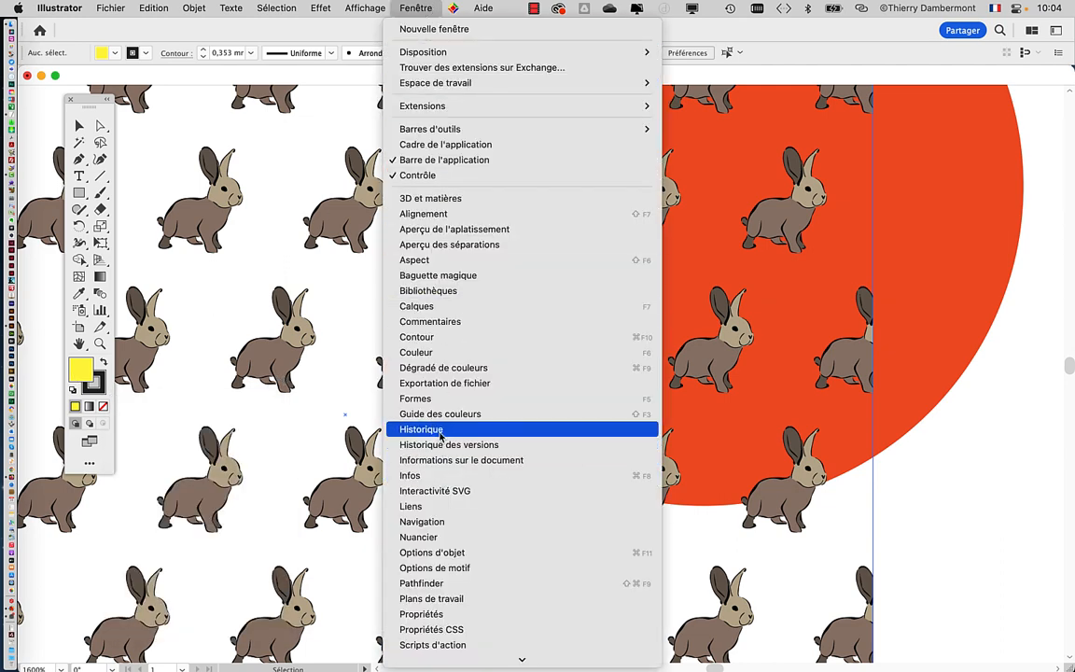
scroll(438, 402, down, 1)
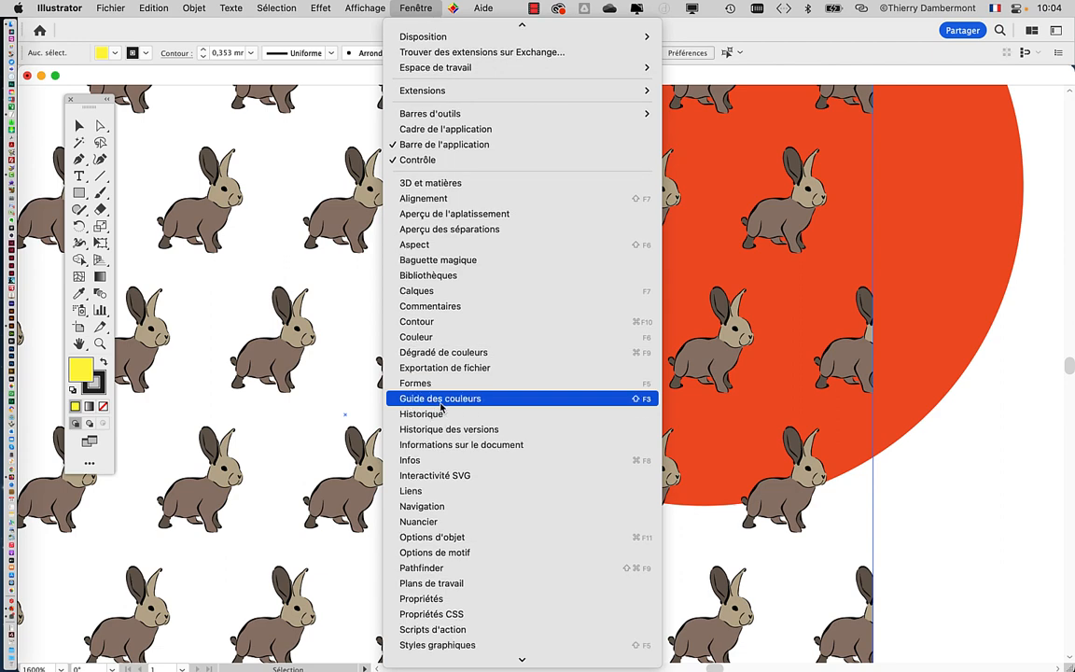
click(437, 521)
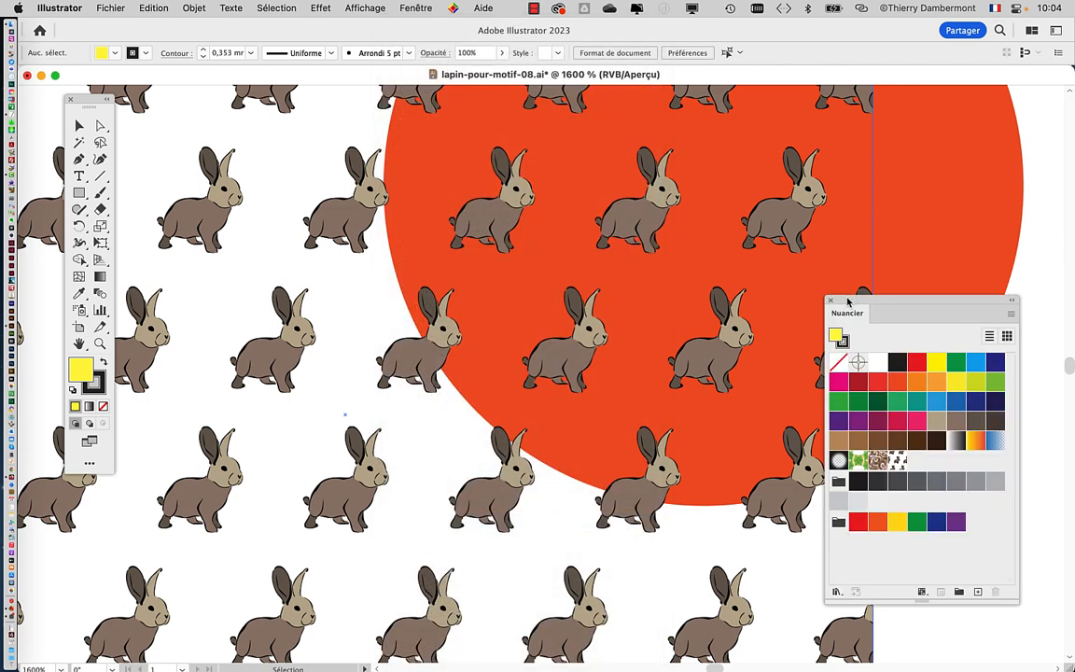
drag(847, 301, 506, 139)
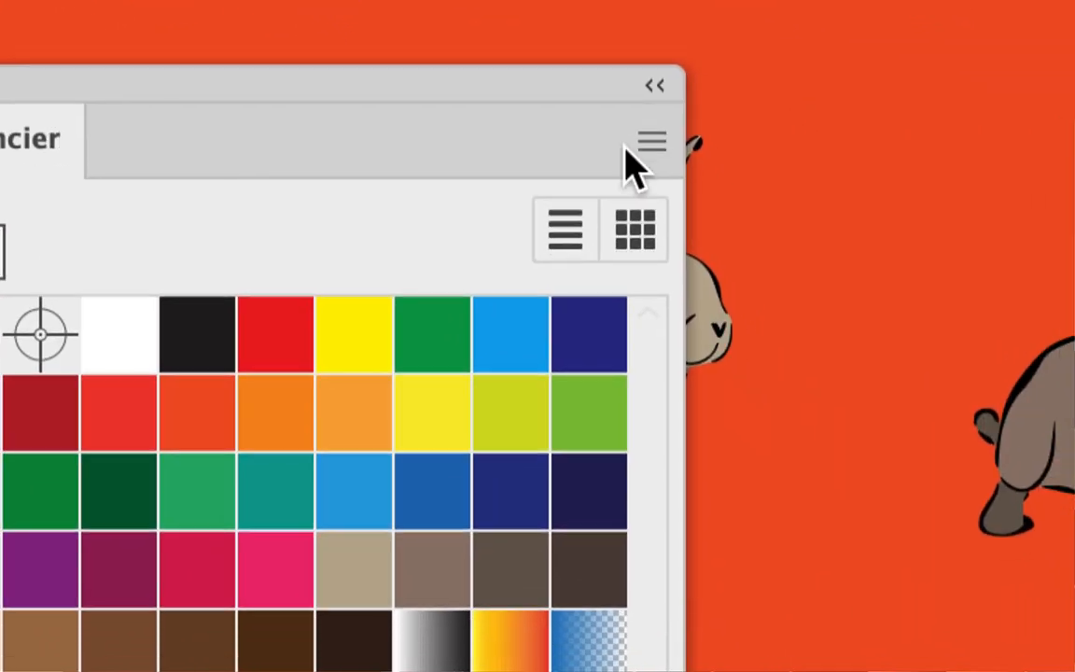
- Create a new global process colour swatch in RGB mode with R=74, V=59 and B=188
click(635, 150)
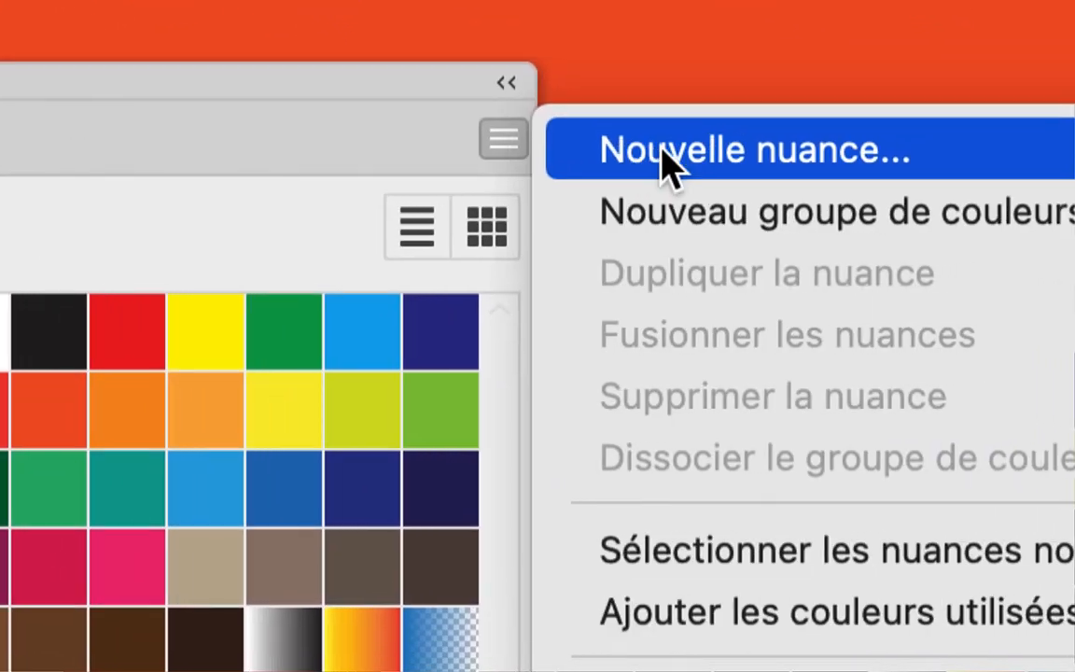
click(665, 166)
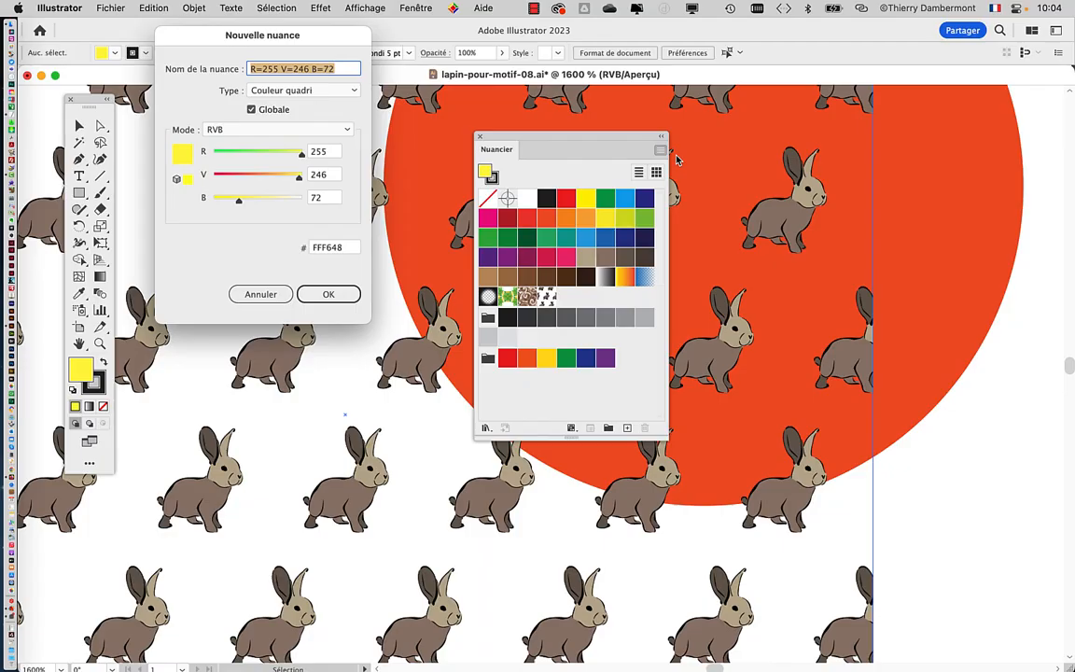
drag(325, 25, 403, 196)
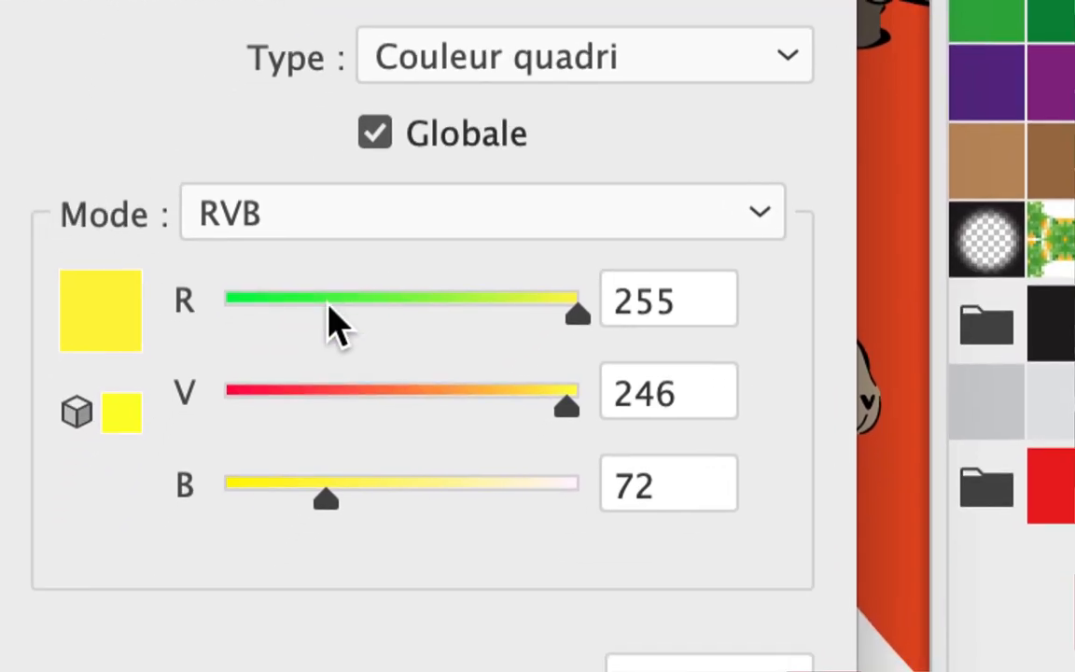
click(270, 378)
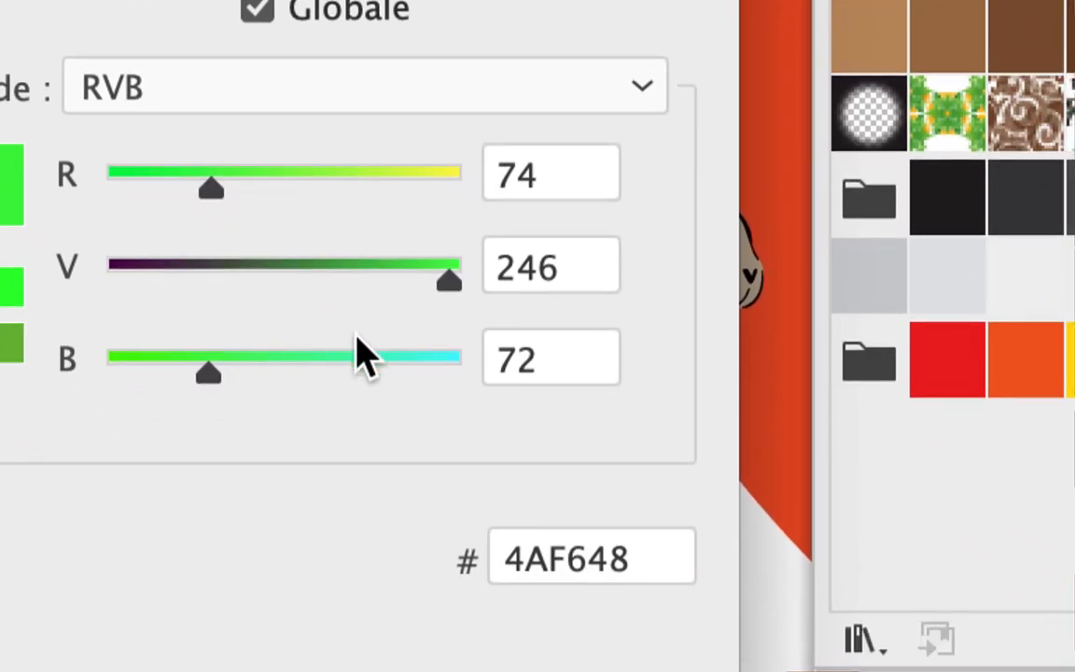
click(427, 558)
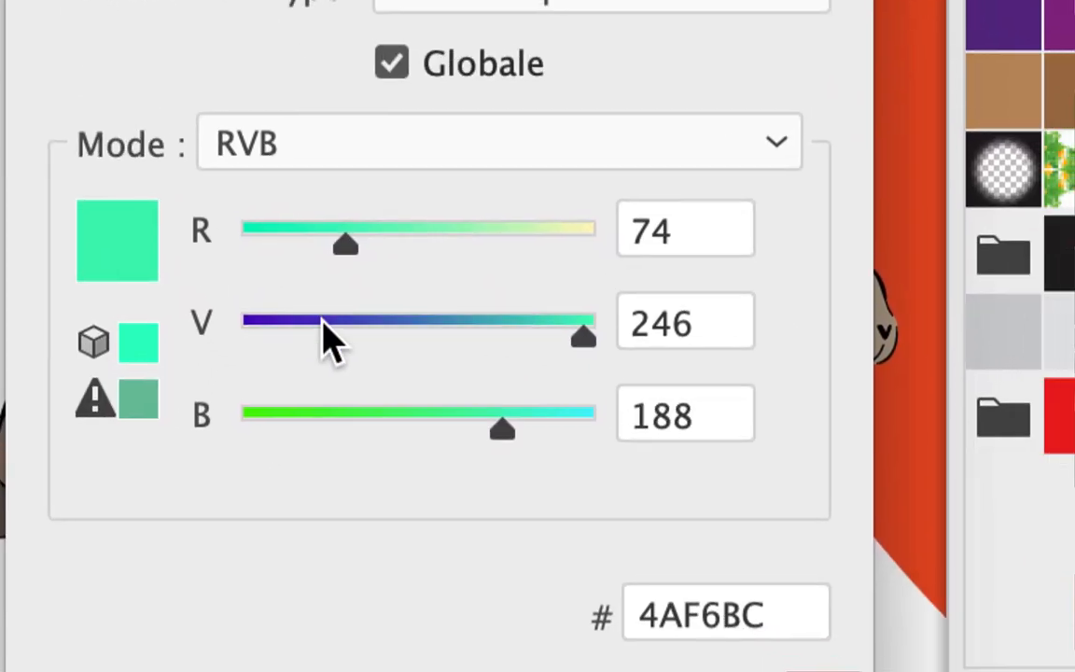
click(212, 291)
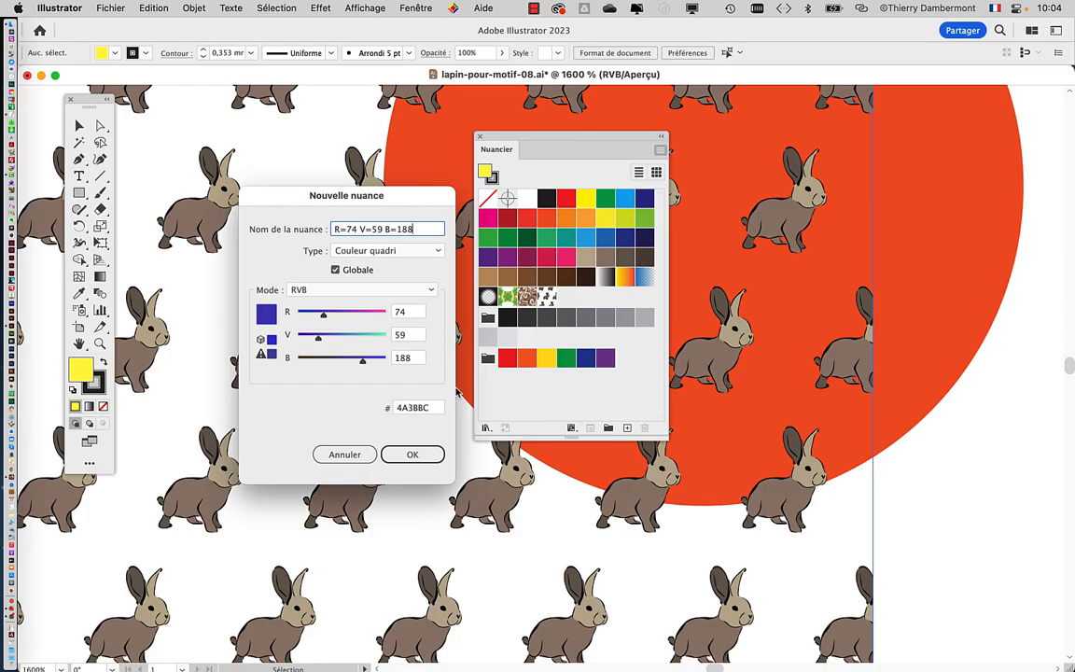
click(416, 453)
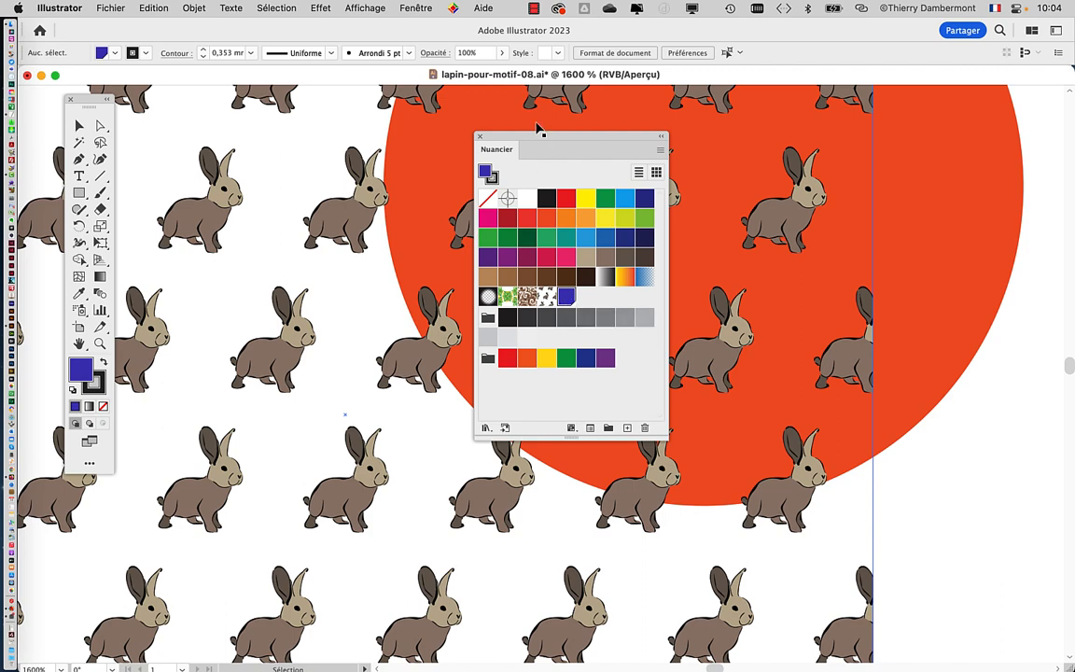
- Add a placeholder point text on the blank area beside the orange circle and fill it with the blue global swatch
drag(538, 136, 292, 130)
key(super+minus)
key(super+minus)
key(super+minus)
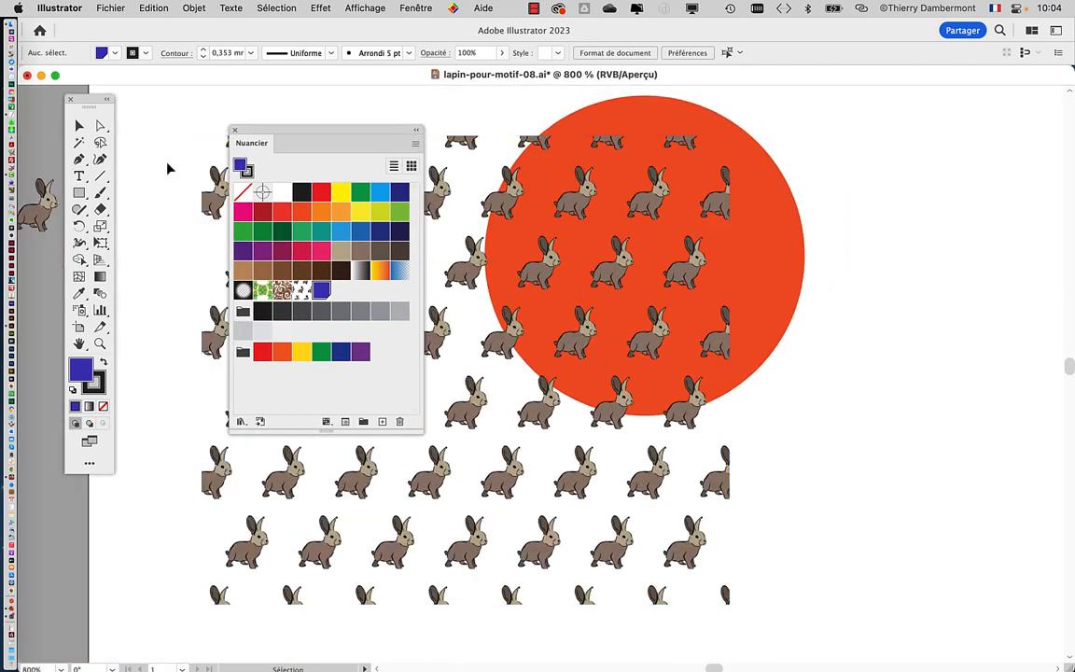
click(79, 176)
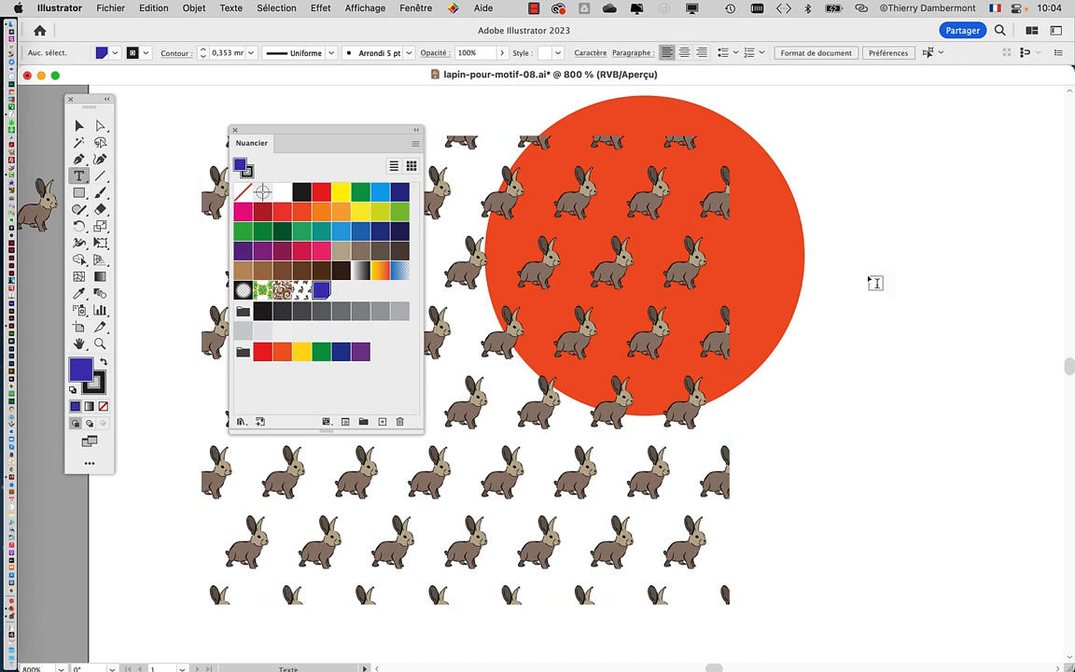
click(843, 233)
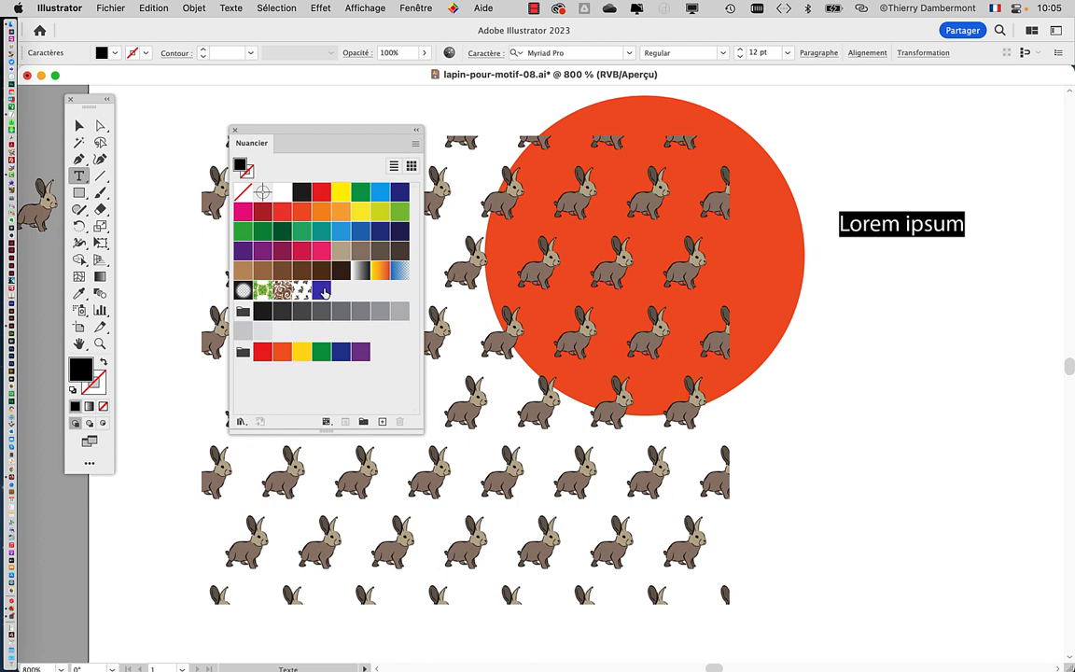
click(322, 293)
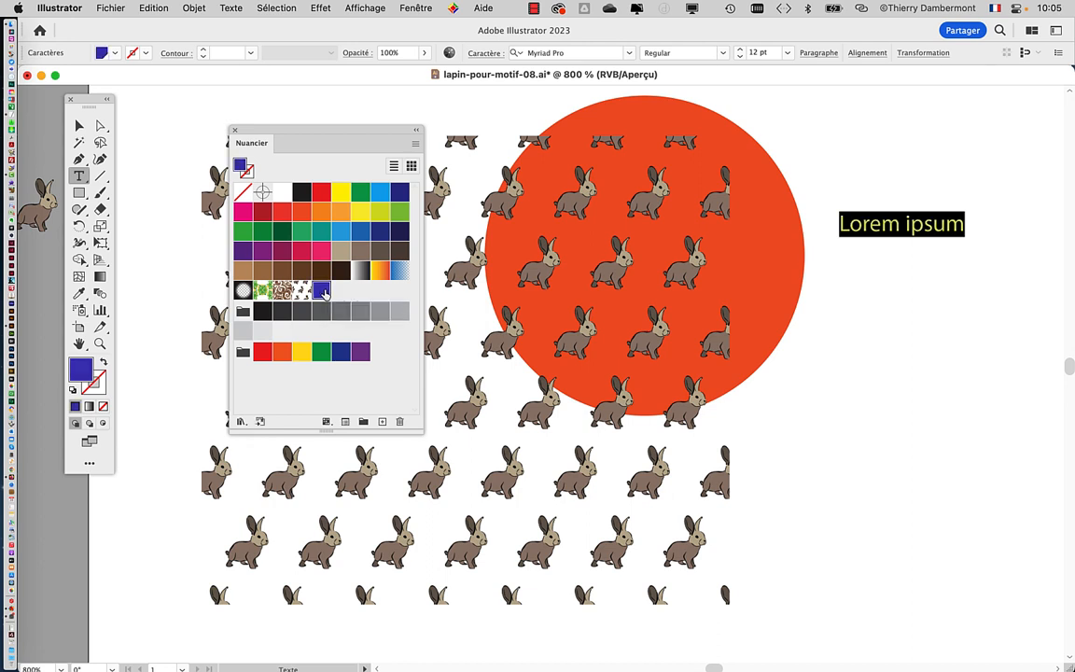
- Draw a small blue star below the placeholder text and move the text beneath the star
click(78, 192)
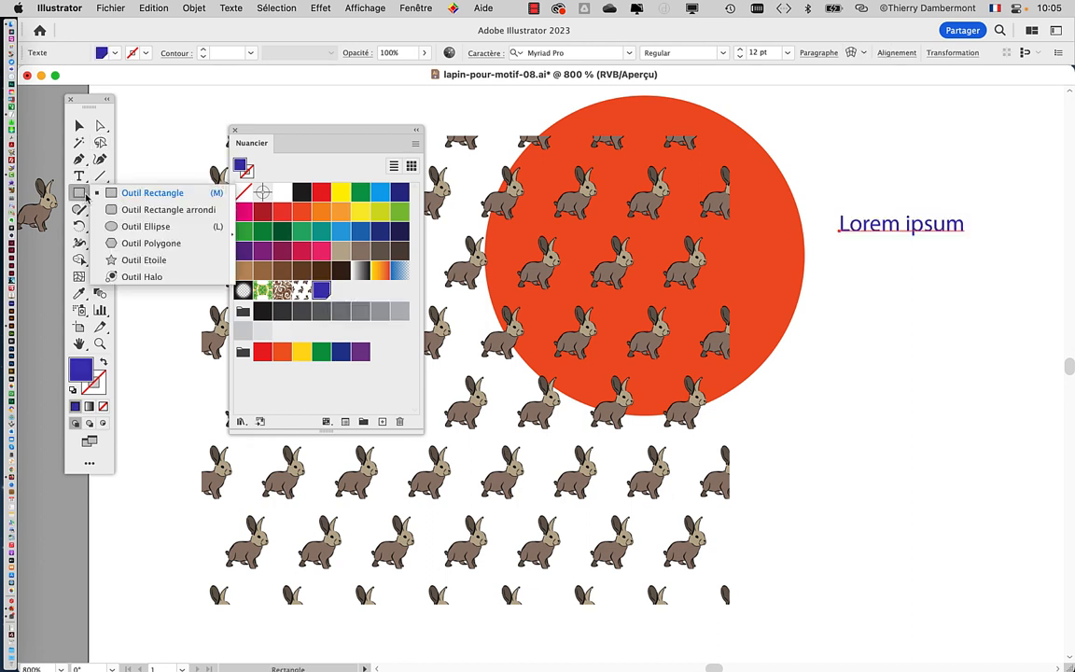
click(131, 261)
drag(877, 292, 911, 322)
click(78, 125)
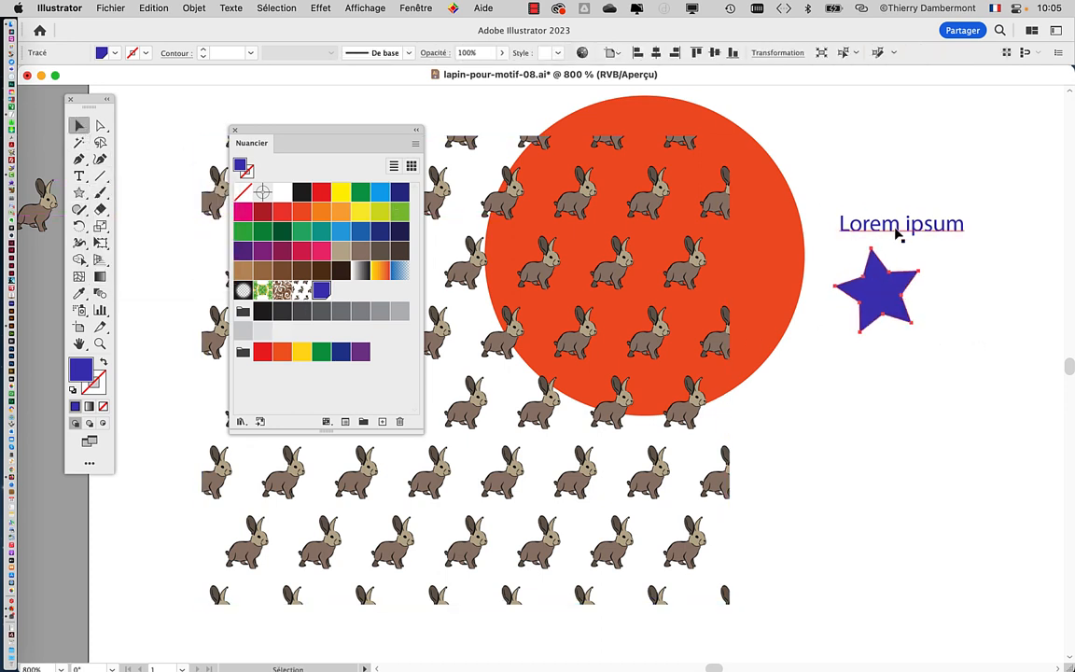
drag(896, 234, 883, 375)
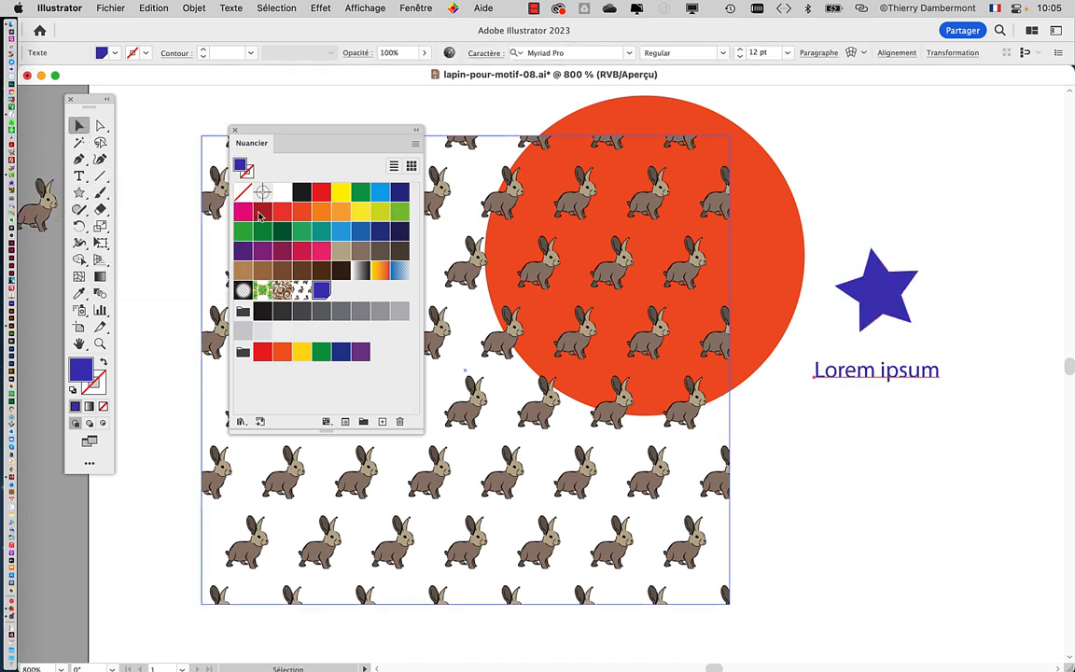
- Replace the placeholder text with "Star"
click(78, 175)
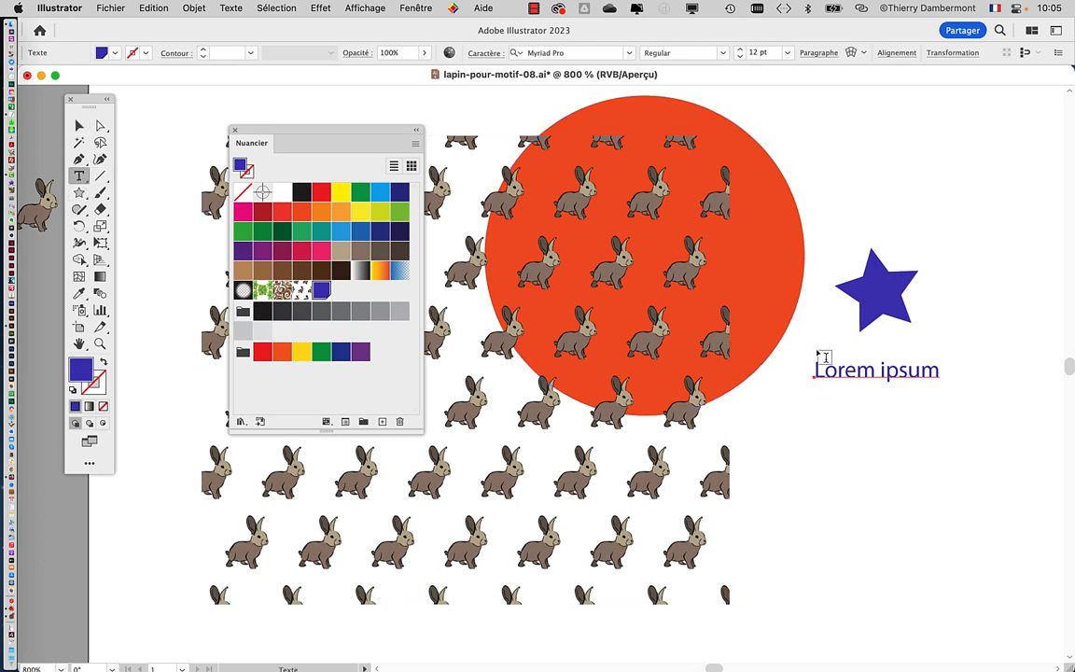
drag(816, 369, 950, 377)
text(S)
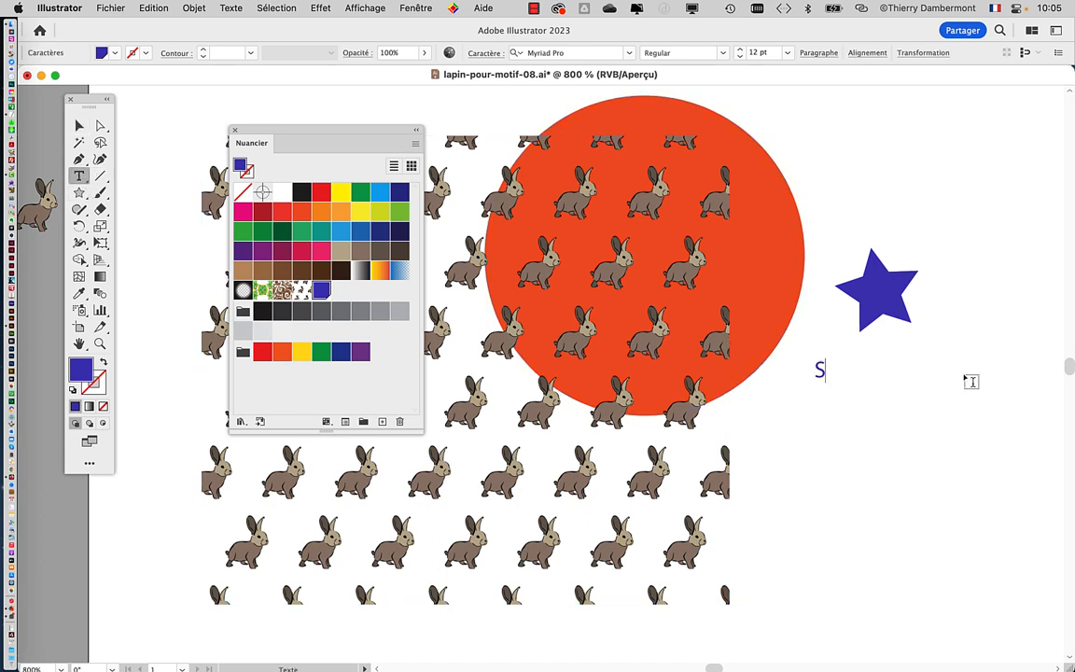
text(tar)
click(79, 125)
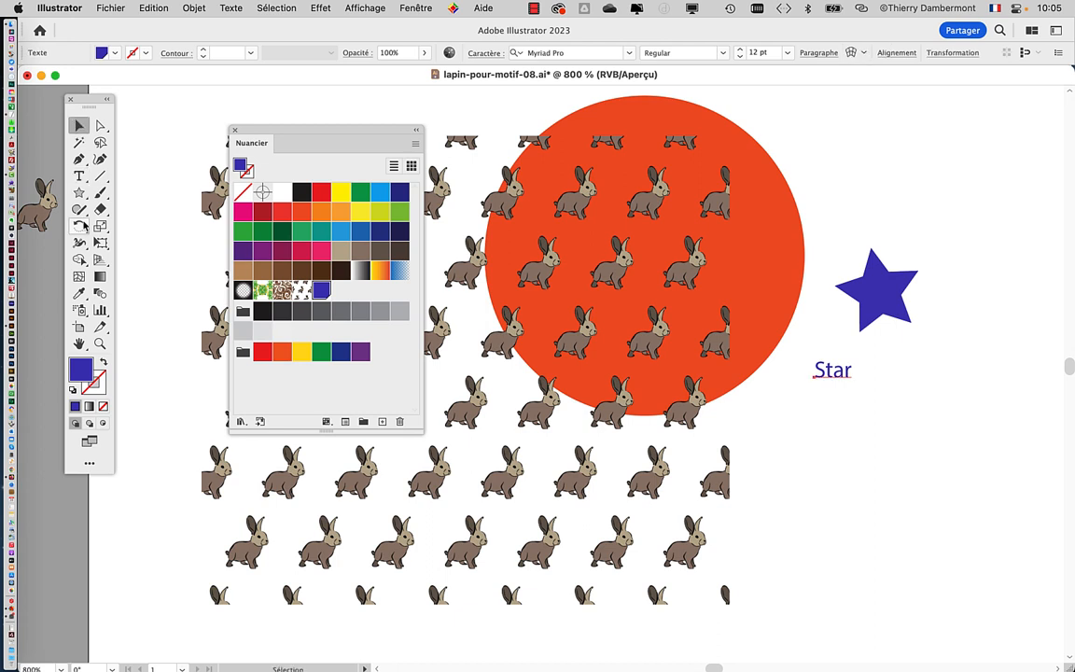
- Enlarge the word "Star" to about 46.7 pt with Free Transform and move it up close beneath the star, leaving nothing selected
click(100, 243)
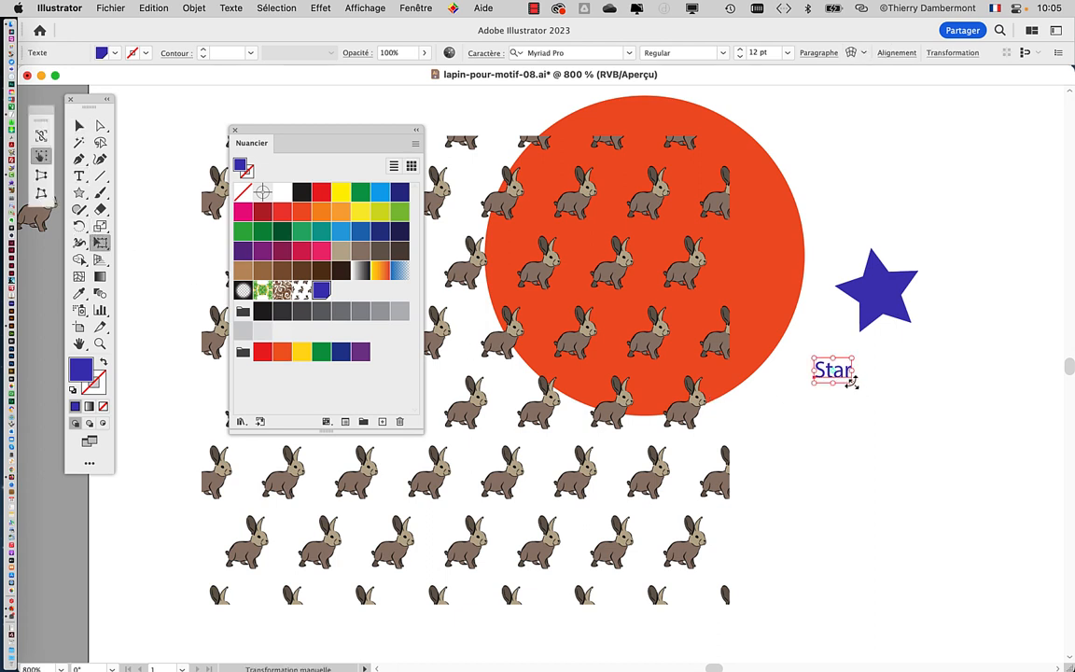
drag(852, 381, 959, 451)
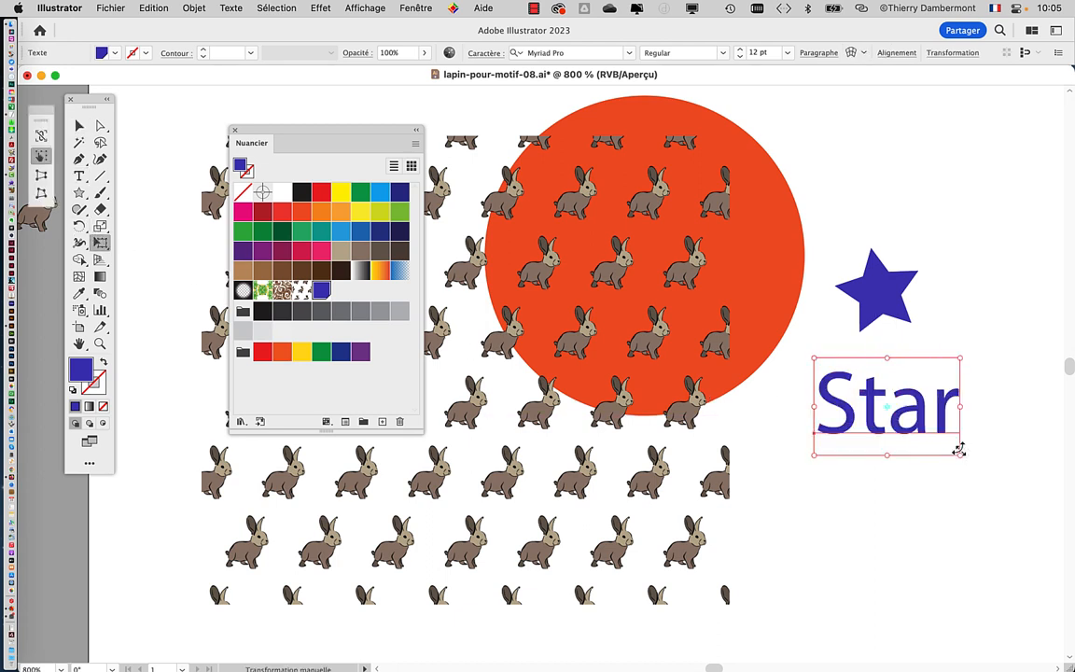
click(82, 129)
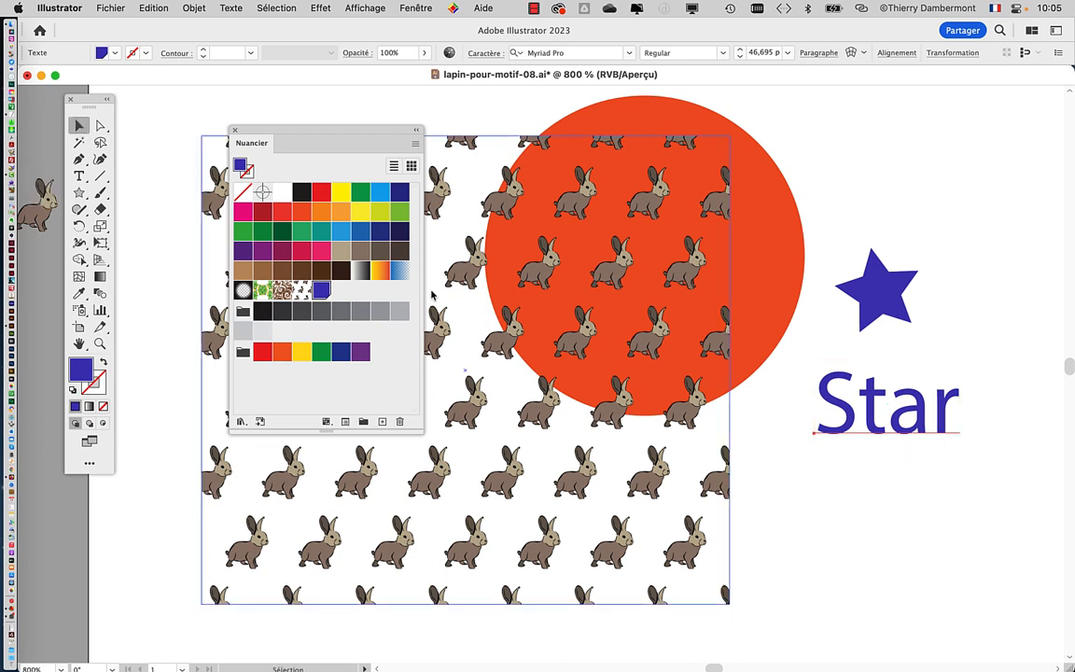
click(844, 456)
drag(880, 428, 875, 403)
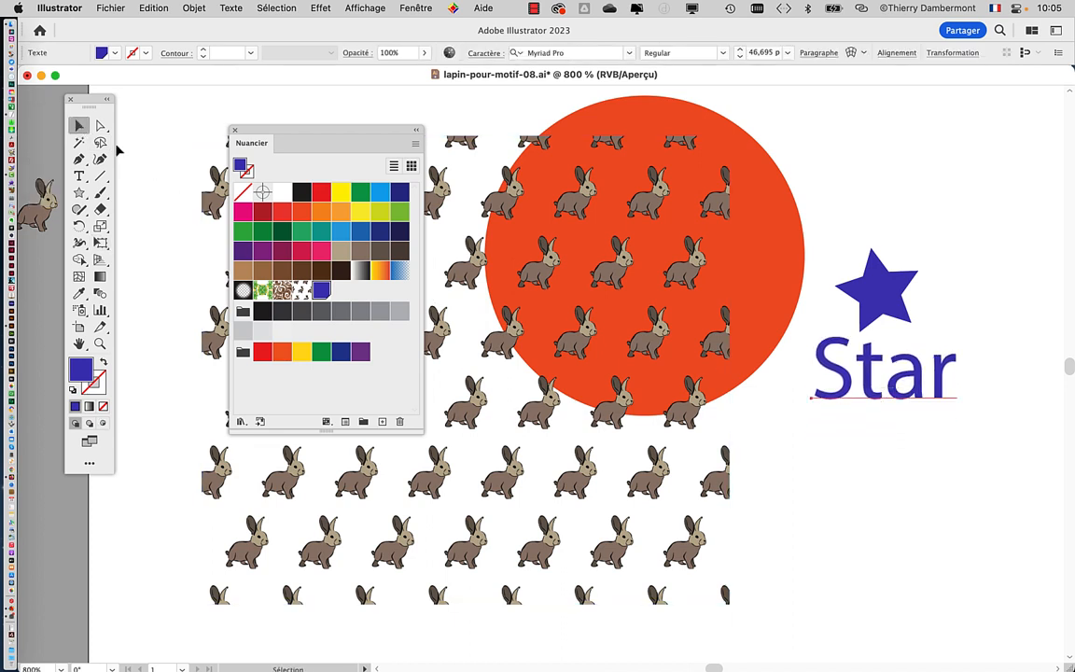
drag(257, 130, 258, 128)
click(868, 215)
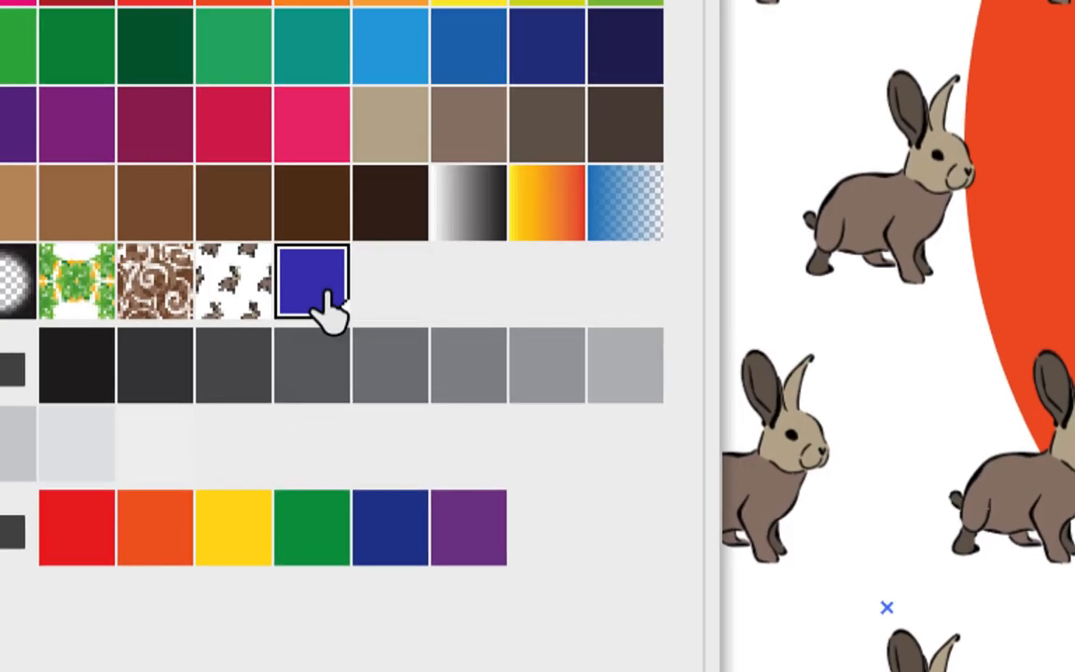
- Edit the blue global swatch to R=187 and V=208 with the preview on
double_click(326, 303)
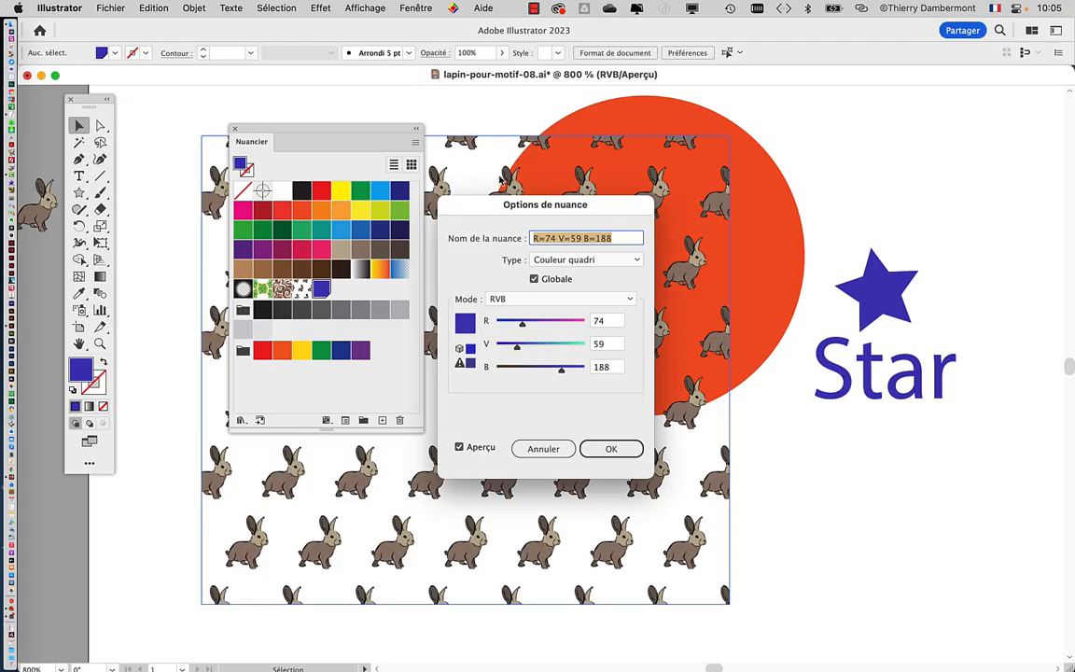
drag(519, 202, 464, 68)
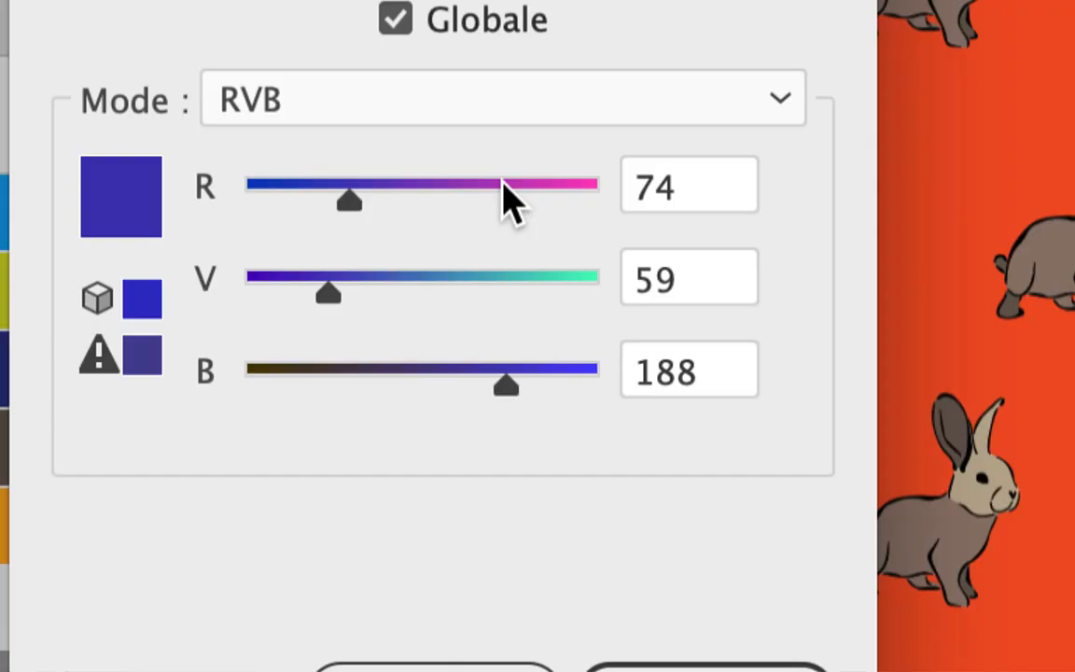
click(504, 186)
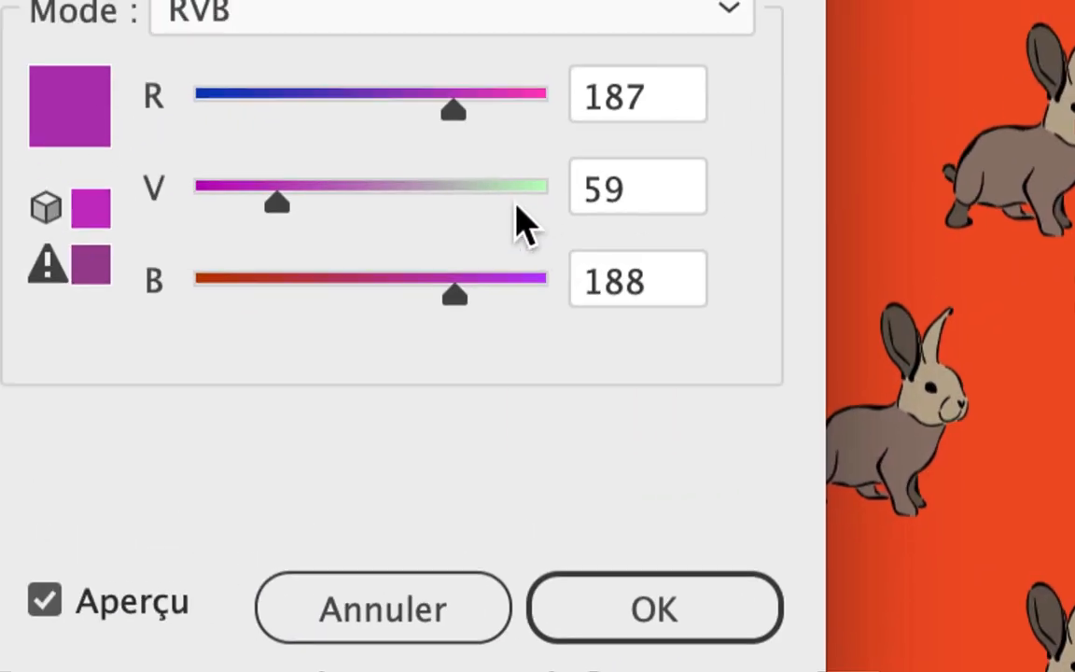
click(516, 223)
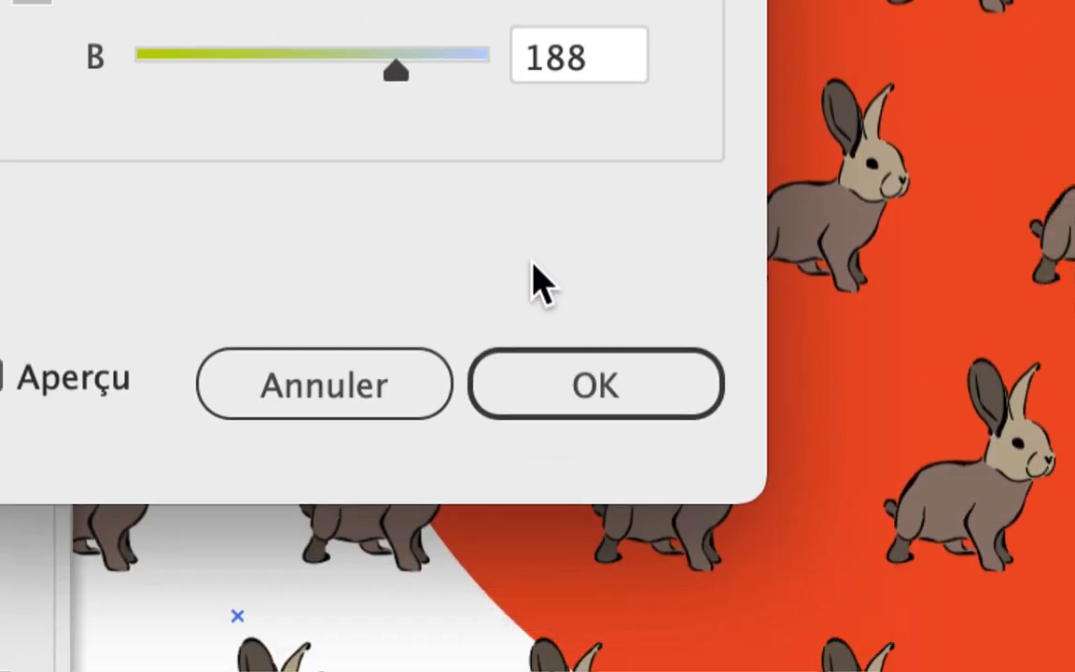
click(451, 521)
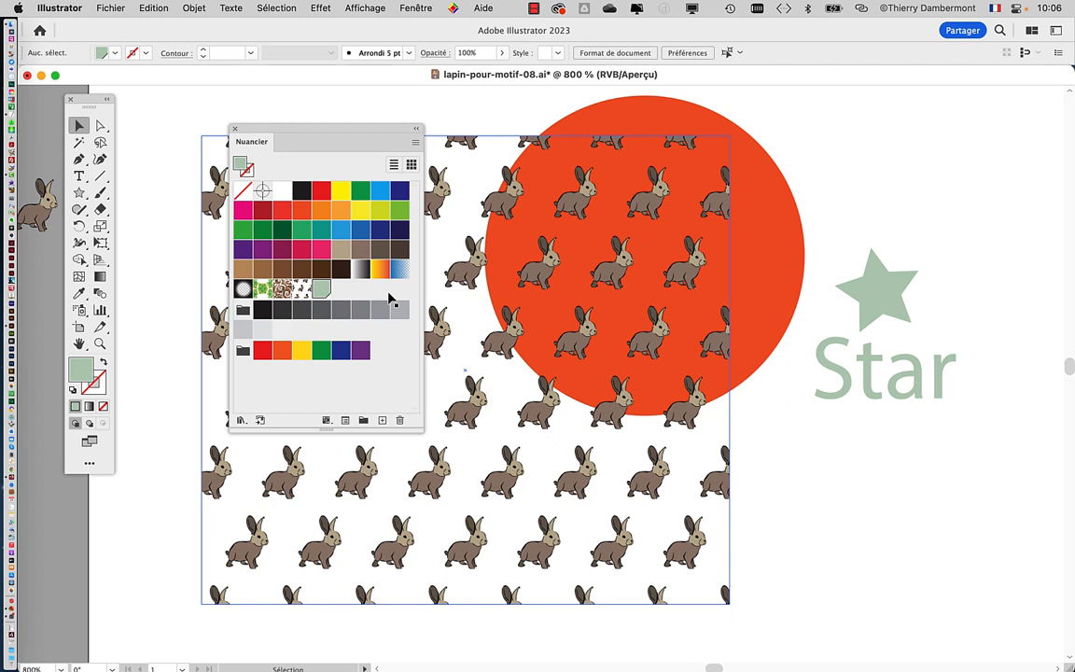
drag(337, 128, 253, 109)
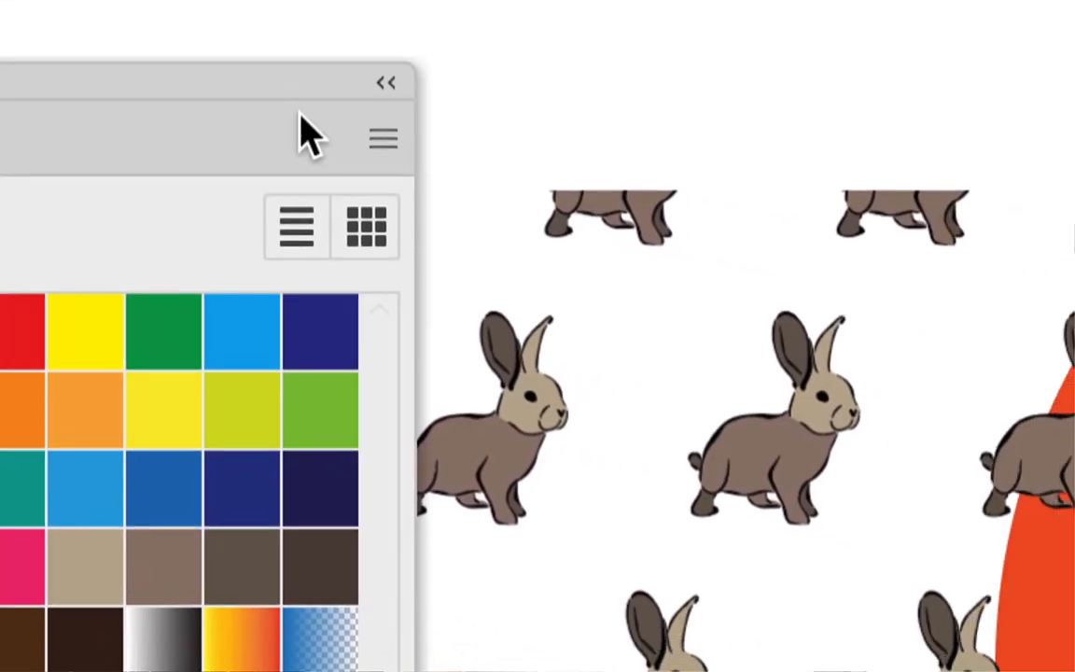
click(383, 138)
click(485, 155)
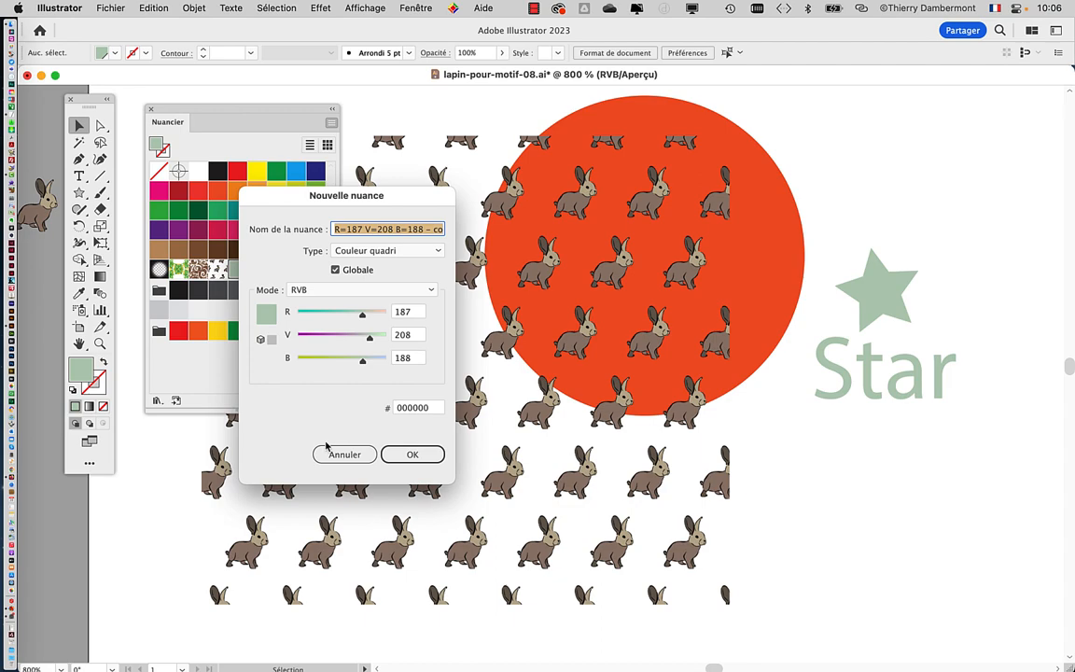
click(338, 455)
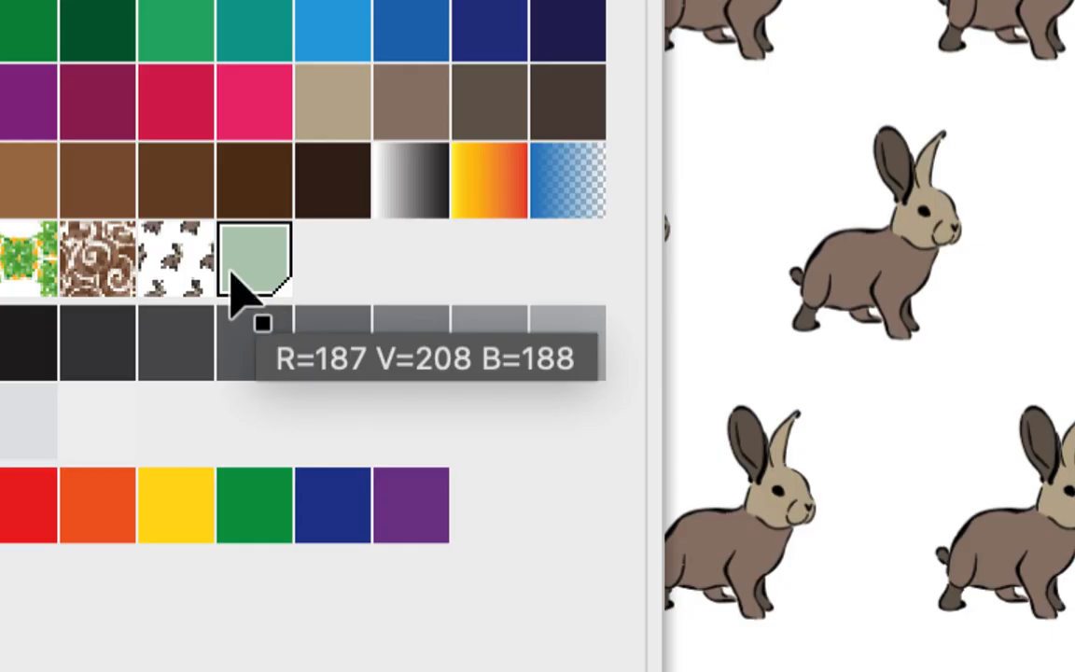
- Edit the grey-green global swatch used by the star and text to pink with R=241 and V=98
double_click(240, 270)
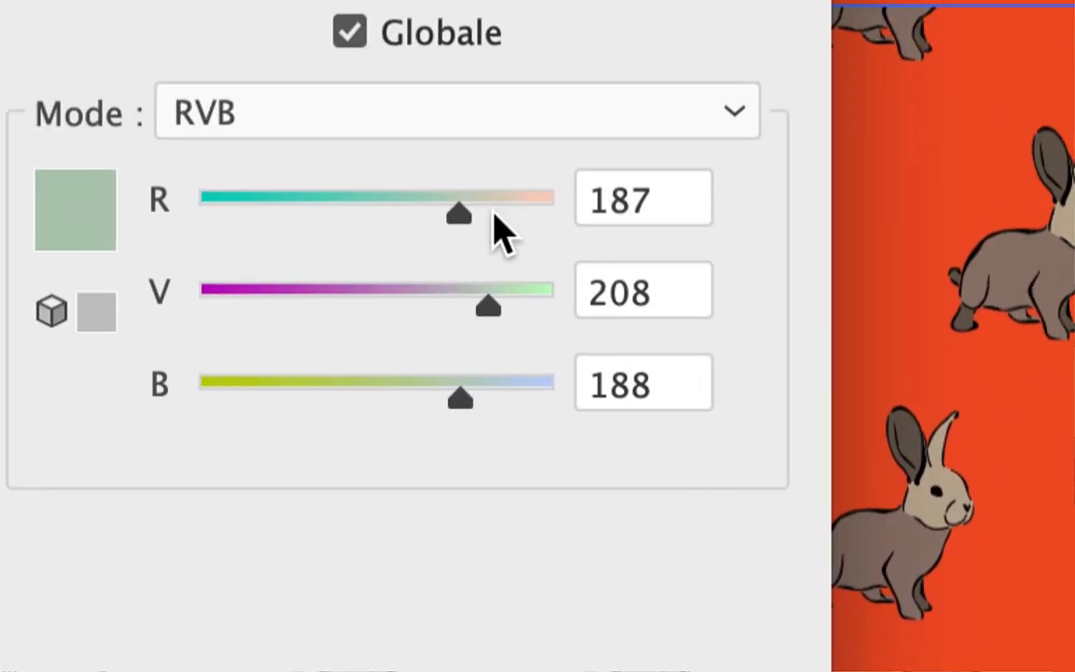
click(530, 200)
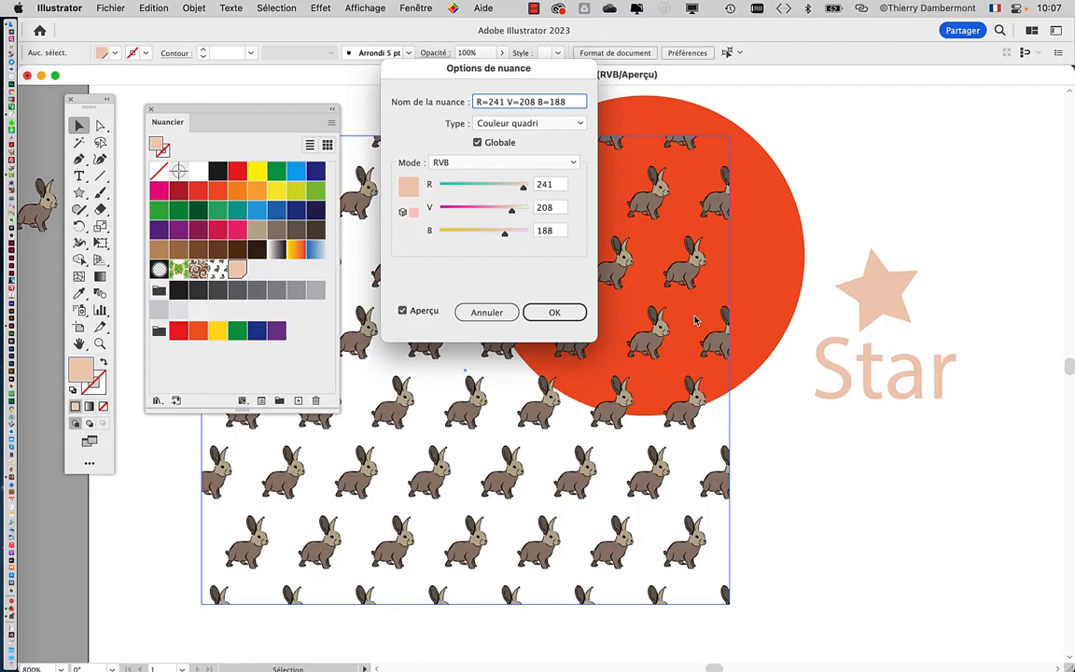
click(473, 209)
key(super+a)
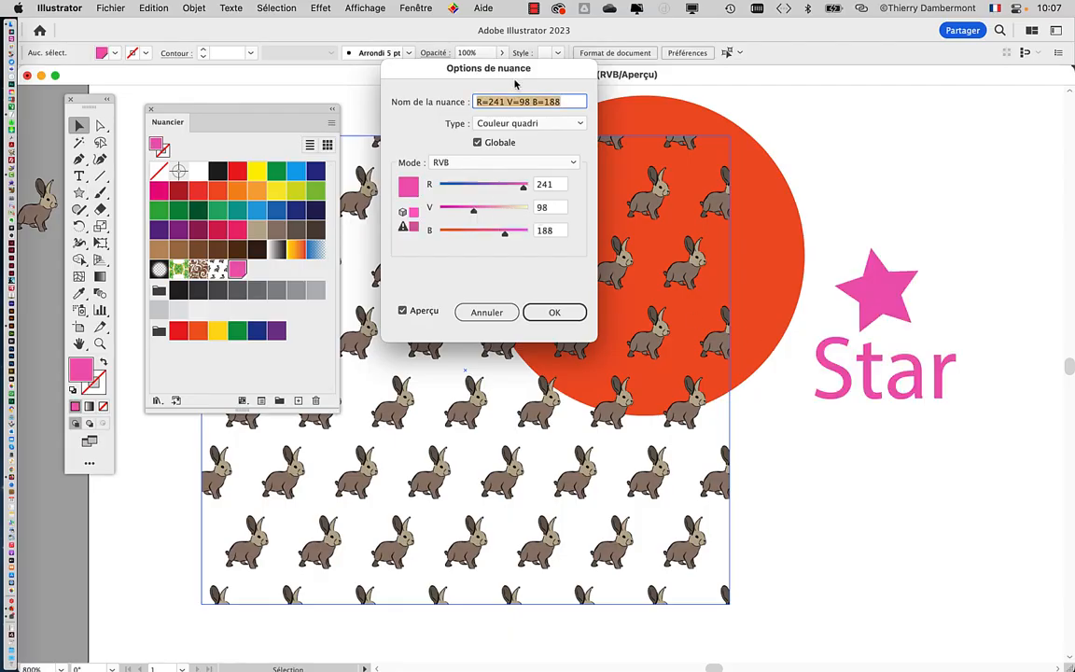
drag(494, 78, 493, 123)
click(556, 359)
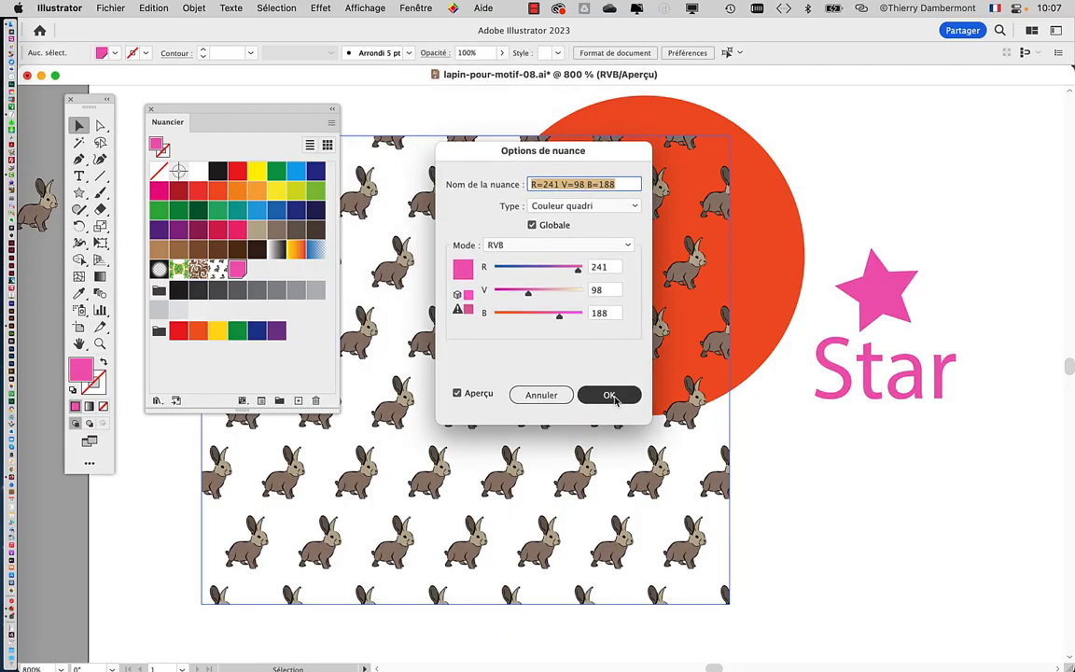
- Set the fill colour to green R=108, V=214, B=69 in the Color Picker, with no object selected
drag(251, 108, 675, 108)
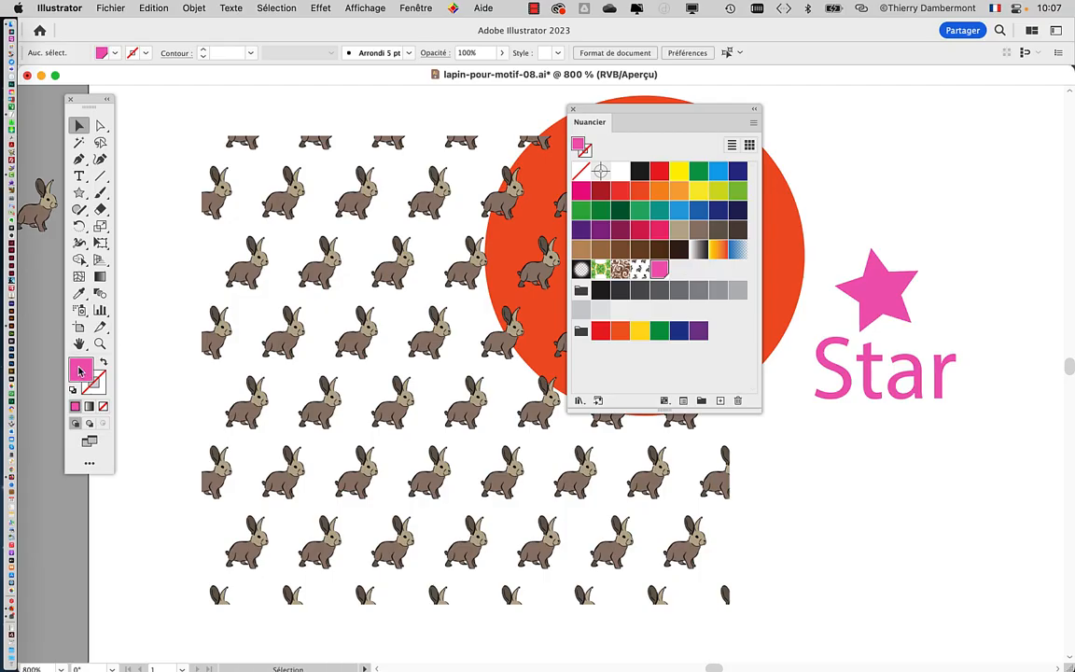
double_click(81, 372)
drag(483, 155, 343, 146)
click(378, 280)
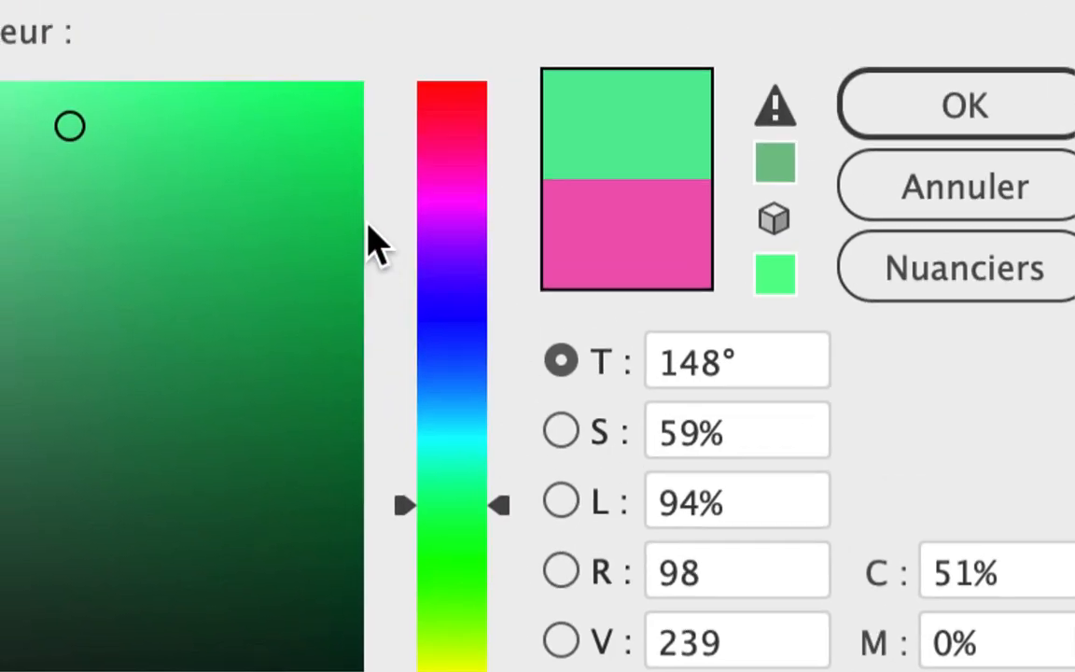
click(354, 211)
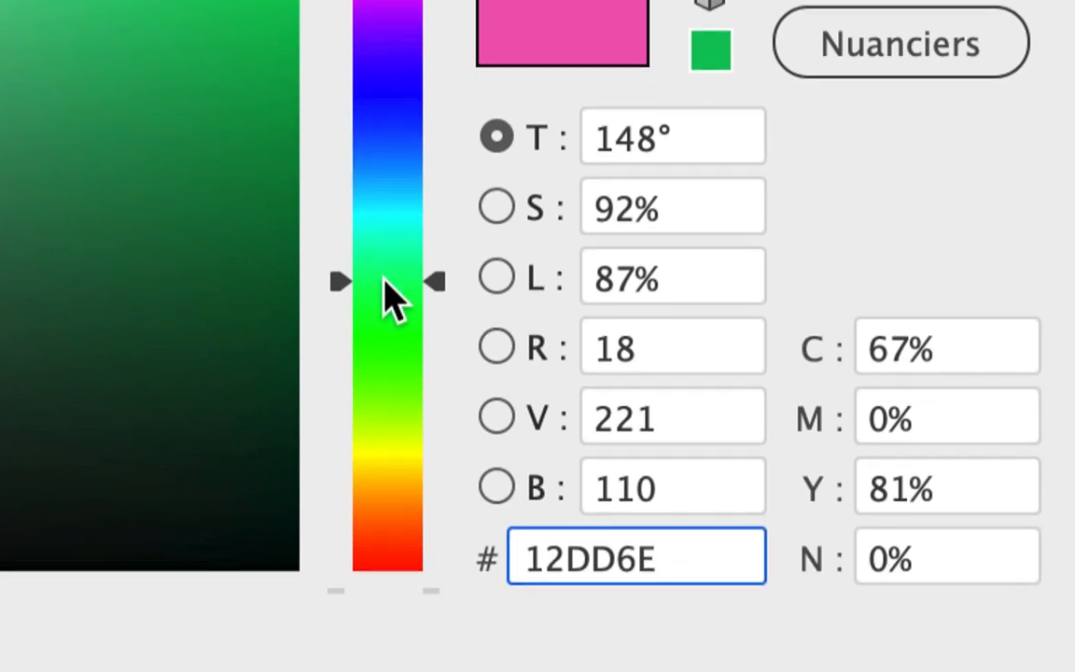
drag(425, 455, 431, 542)
click(112, 146)
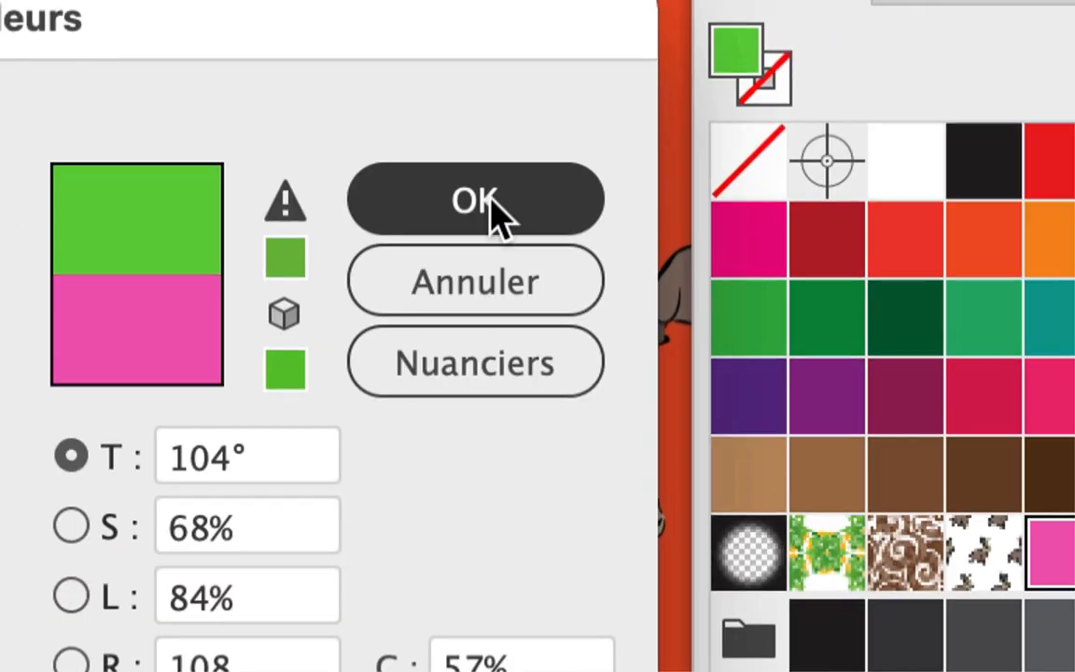
click(1055, 132)
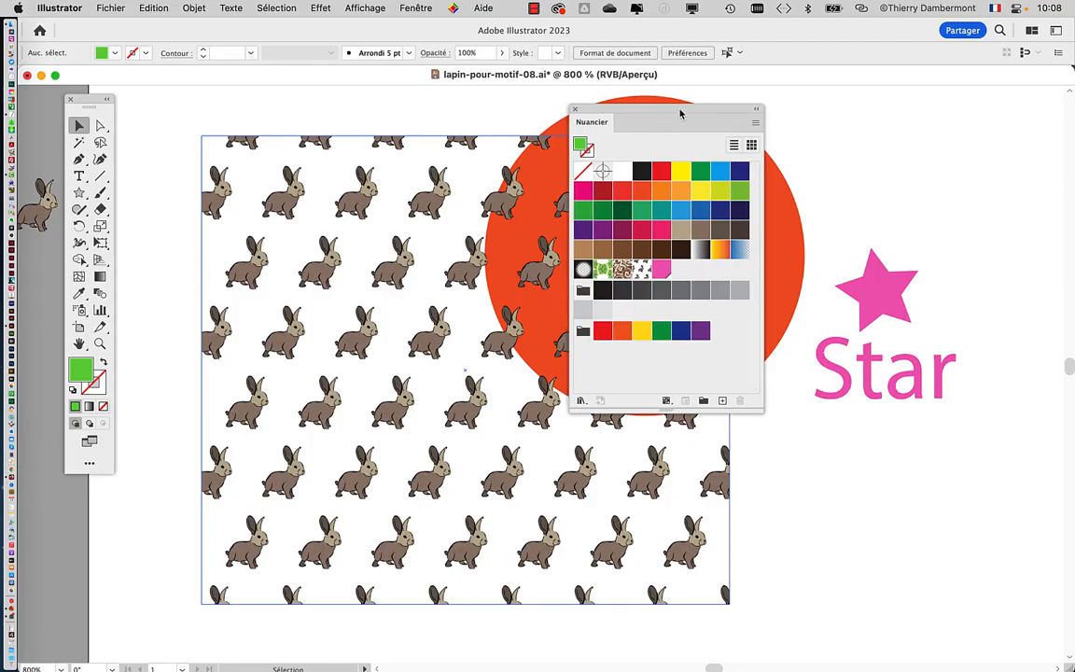
- Save the green fill colour as a new global process swatch in RGB mode
drag(660, 117, 200, 105)
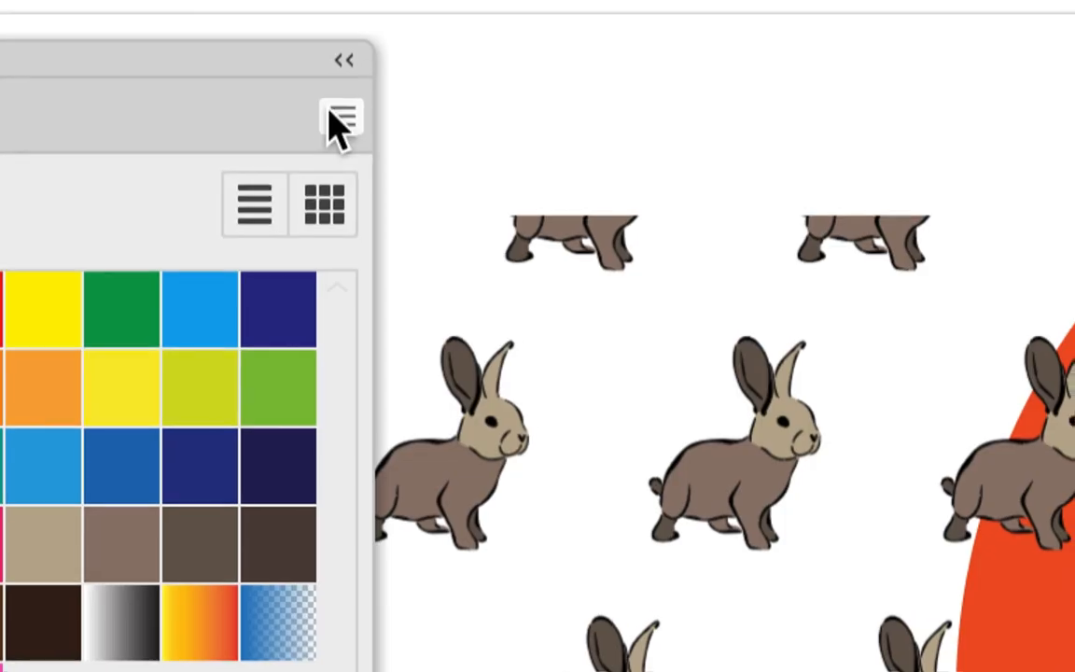
click(340, 110)
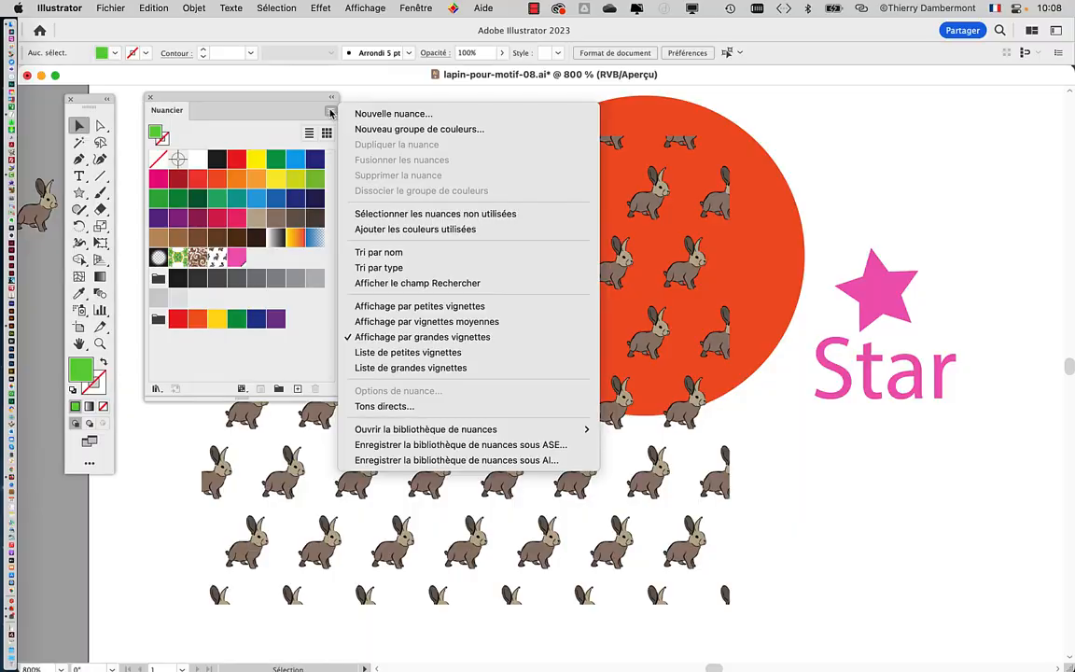
click(329, 113)
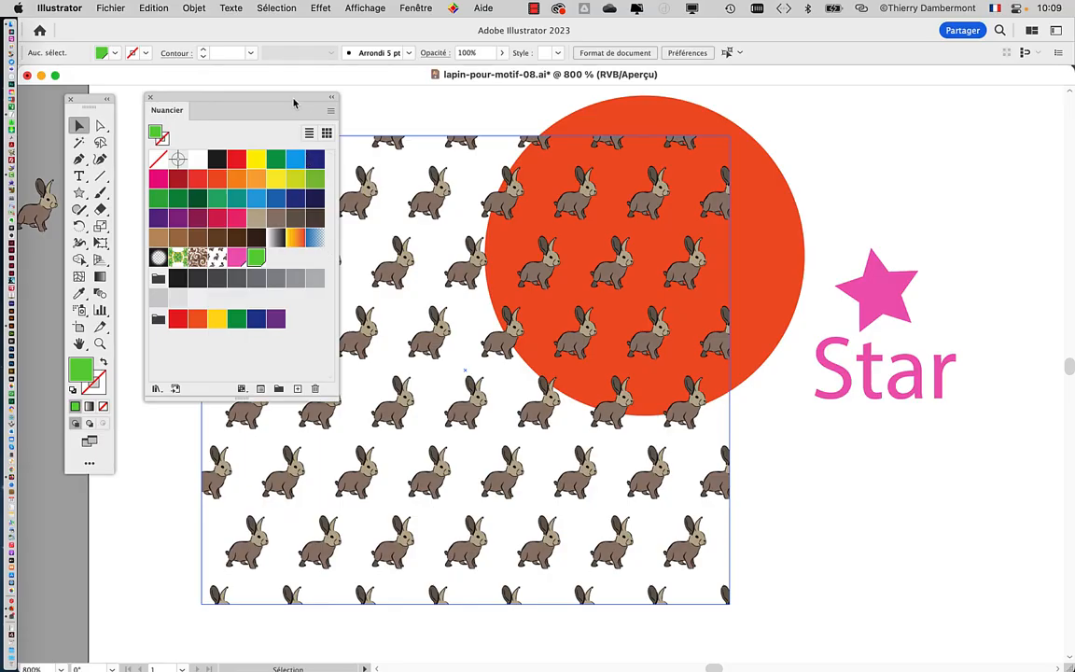
- Create another new global process swatch in RGB mode, a purple with R=108, V=64 and B=177
drag(294, 102, 801, 112)
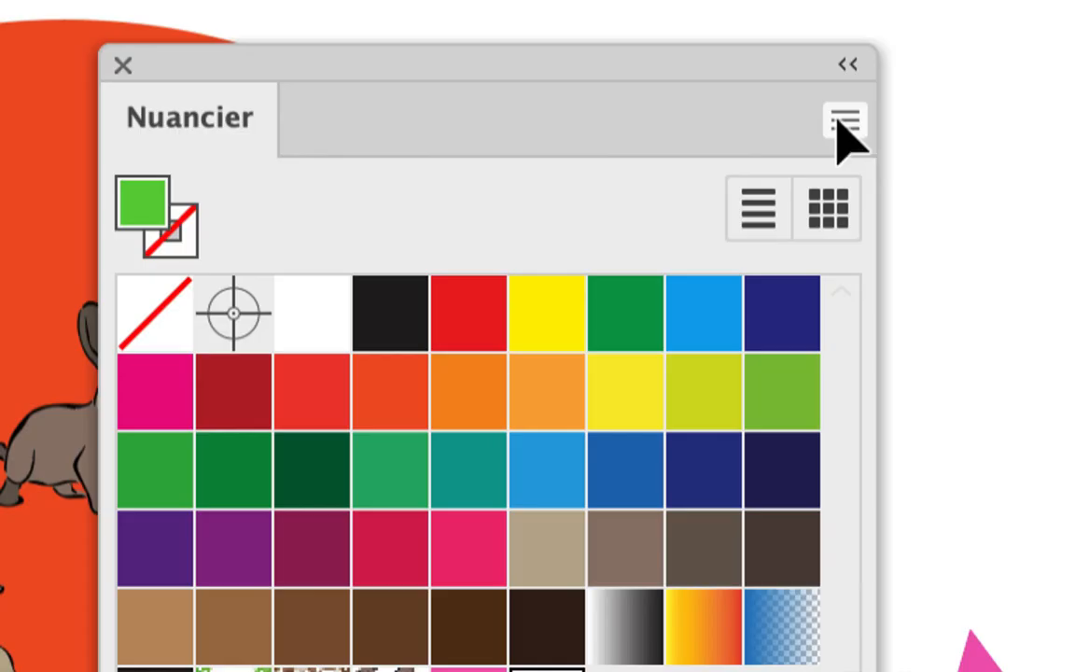
click(839, 124)
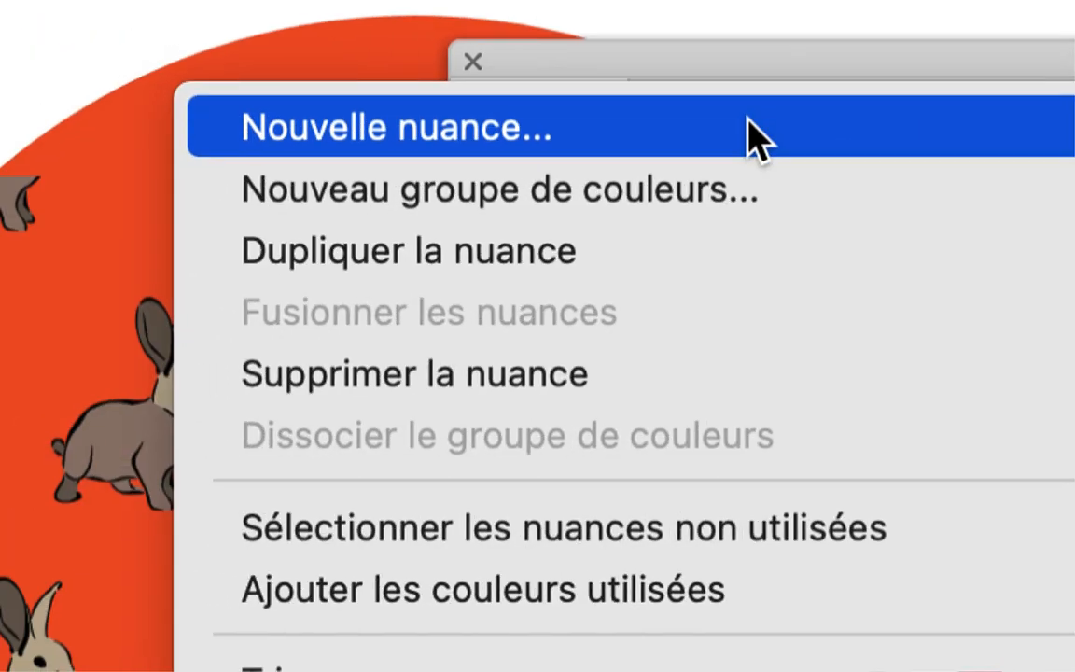
click(469, 127)
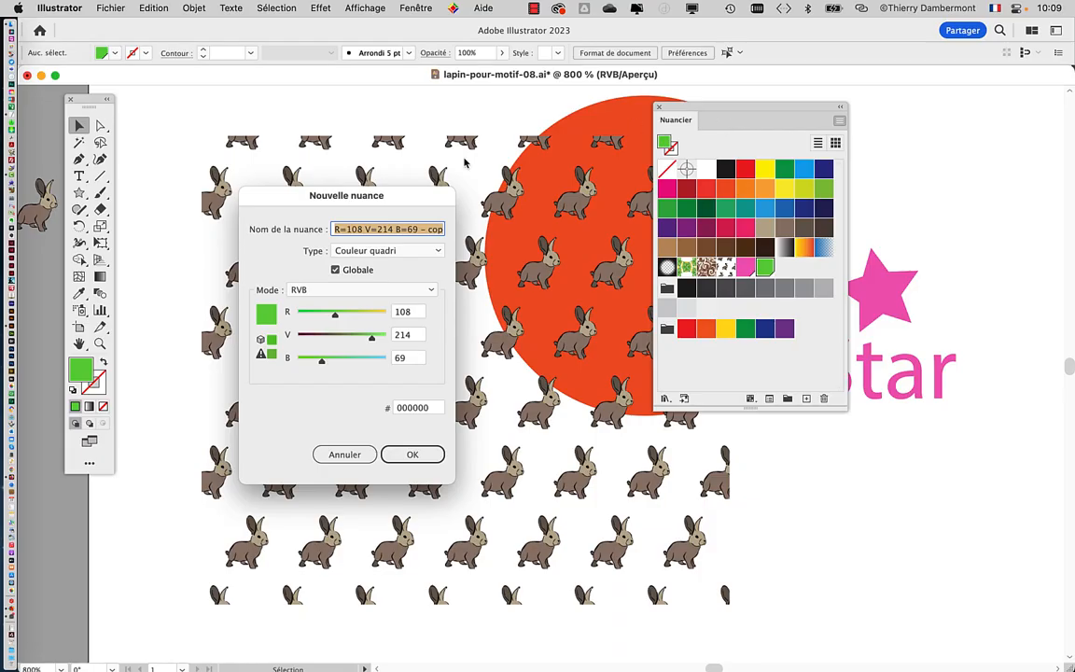
drag(377, 197, 420, 156)
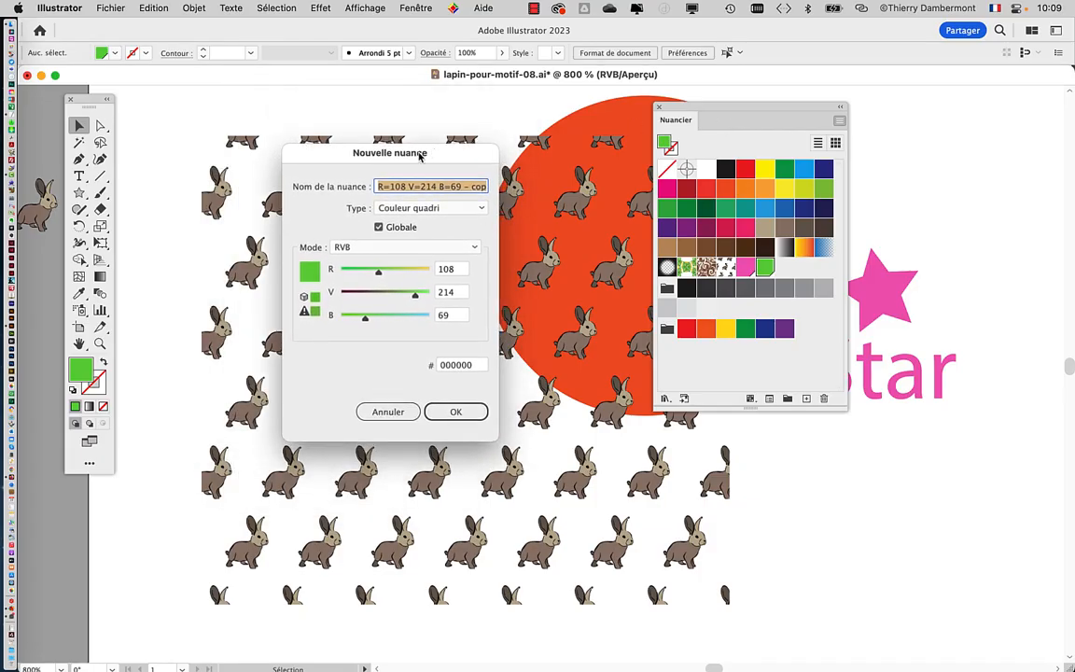
click(402, 318)
click(364, 295)
click(465, 416)
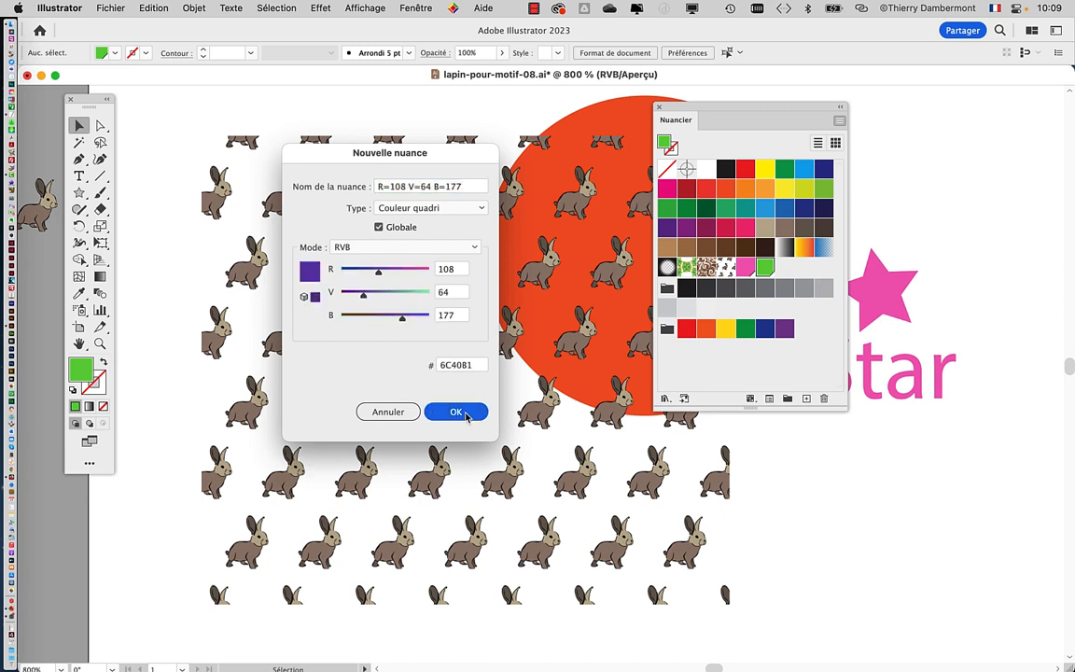